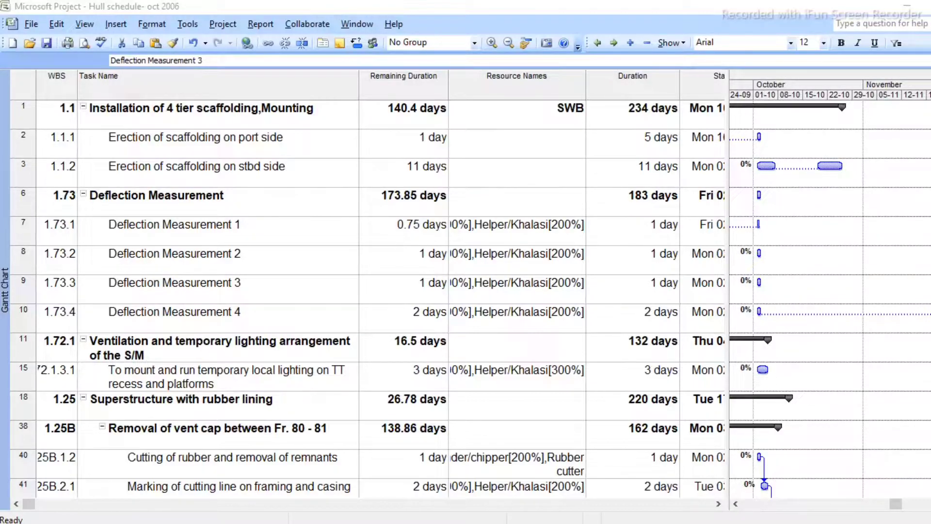
Step: Preview the hull schedule's Gantt chart printout with the current page settings, and close the preview
key(alt+Tab)
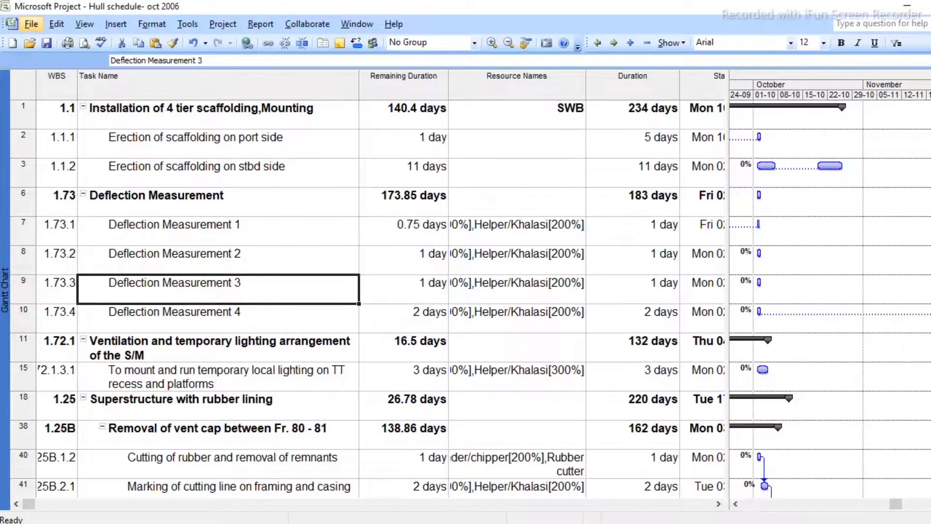
click(32, 24)
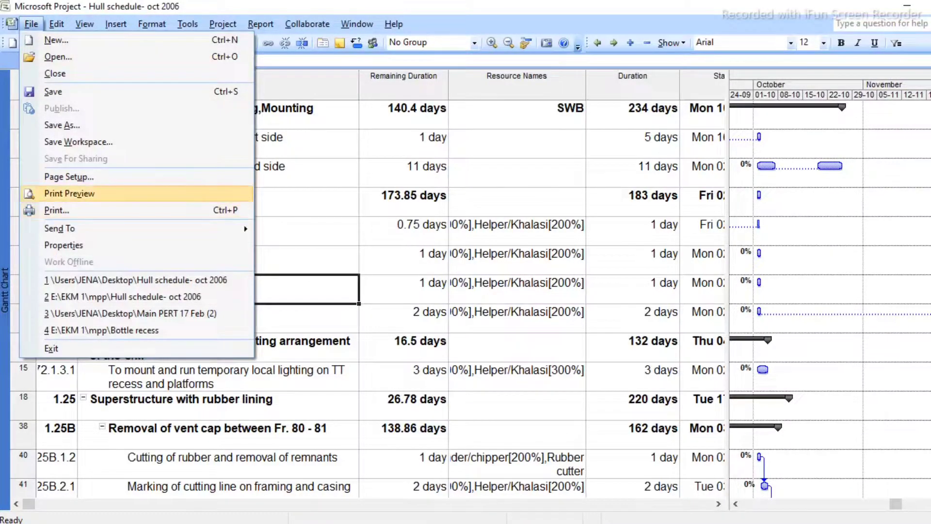
key(Return)
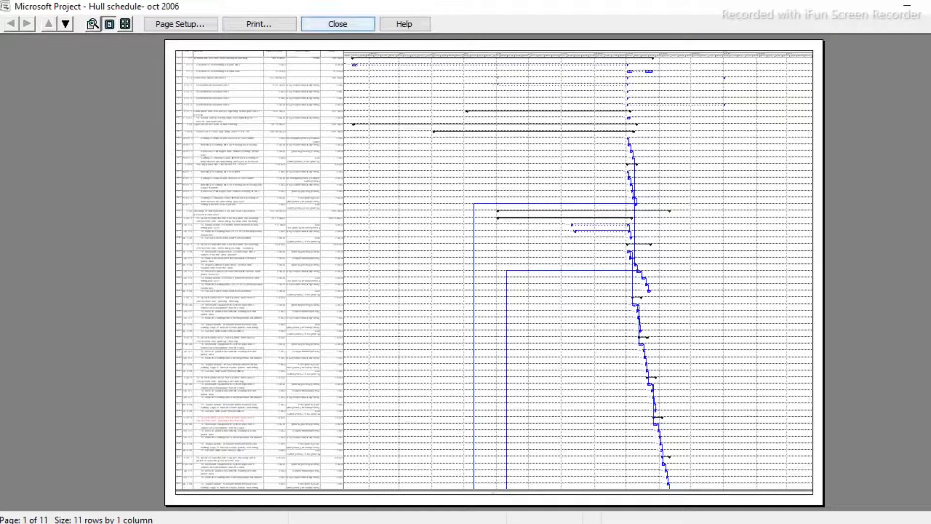
click(337, 23)
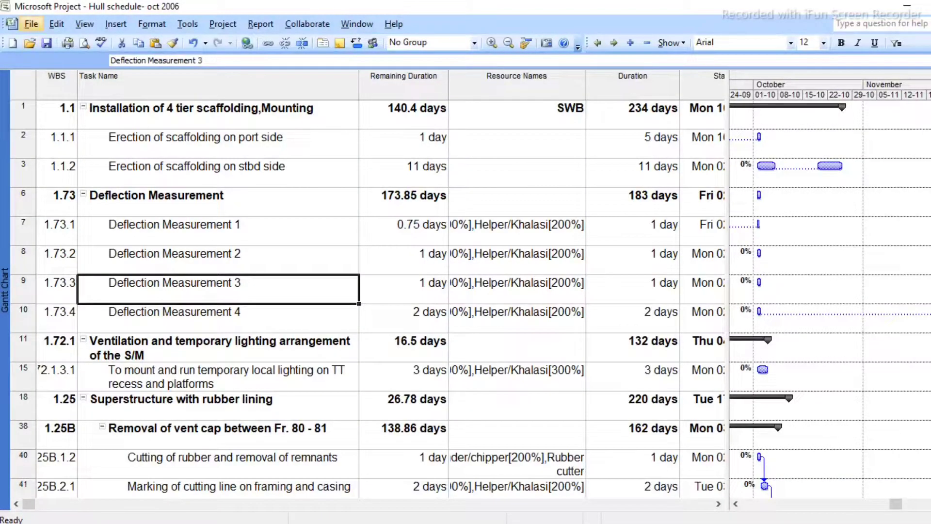
Step: Select A1 as the paper size in the page setup, preview the Gantt chart printout, and close the preview
click(31, 24)
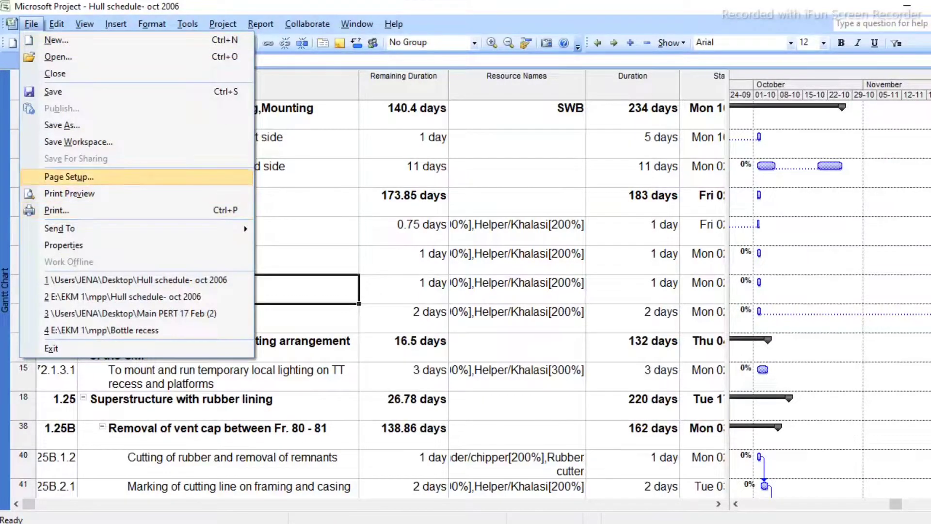
click(69, 177)
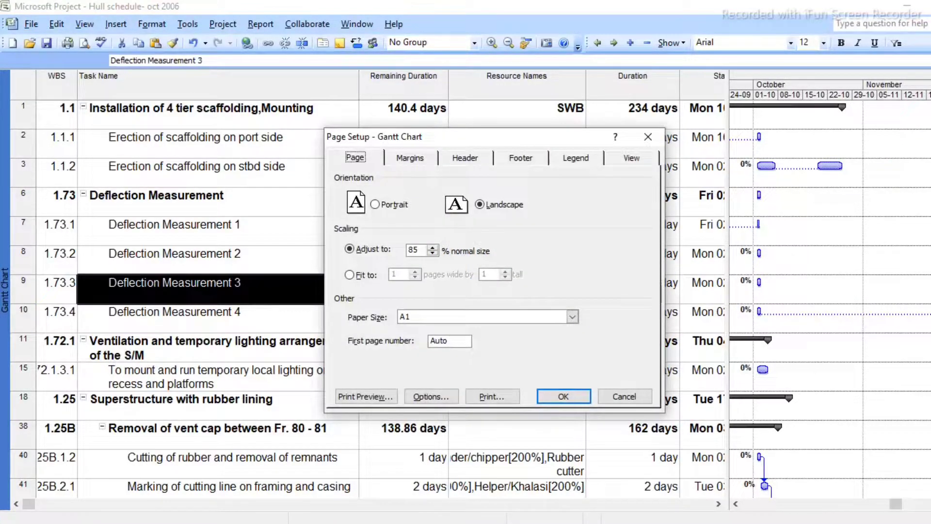
click(572, 317)
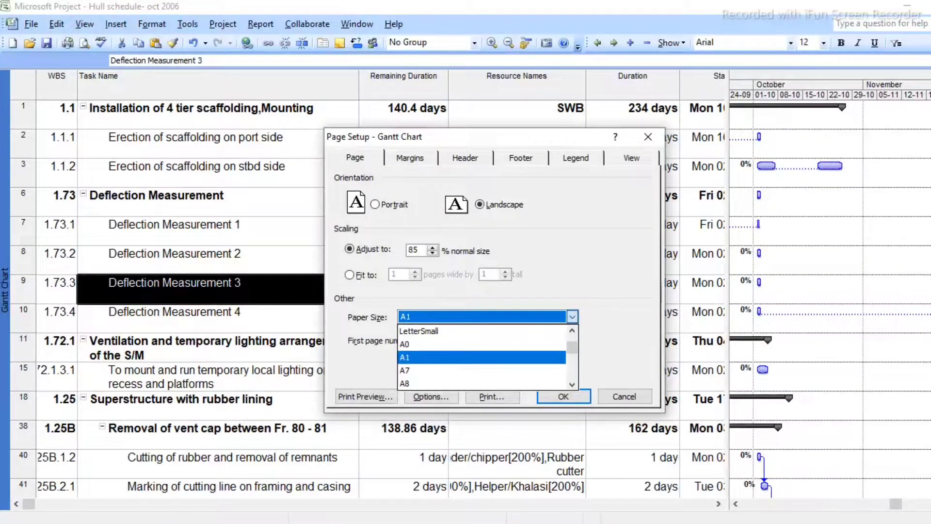
click(482, 358)
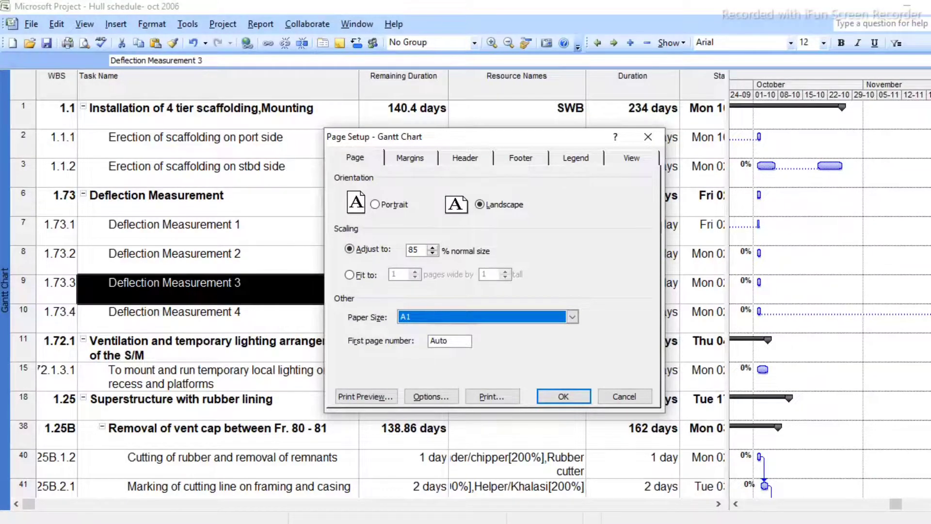
click(365, 397)
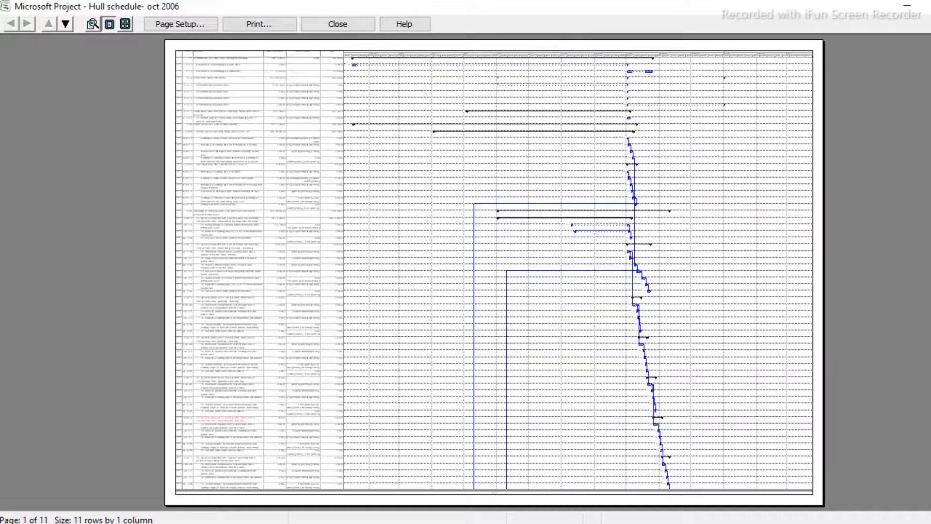
click(337, 23)
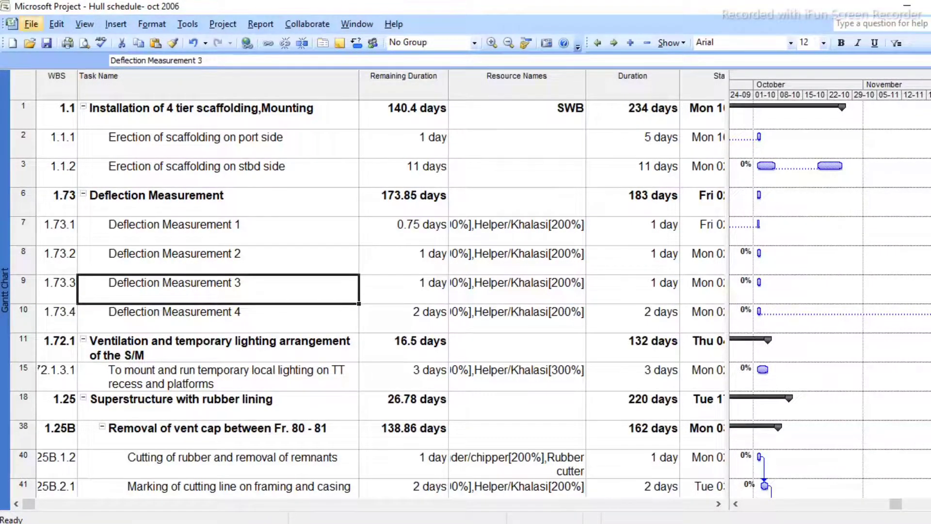
Step: Set the Gantt chart's paper size to A4 in the page setup
click(31, 24)
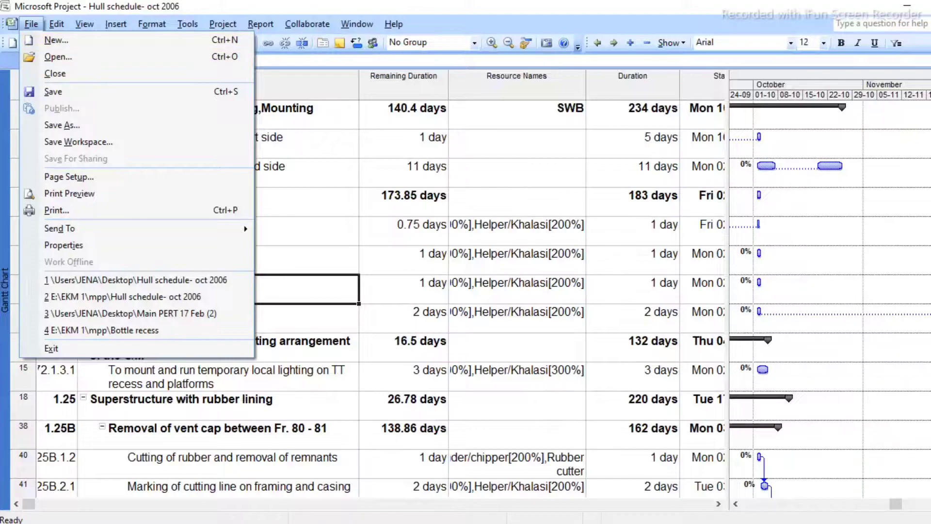
click(69, 177)
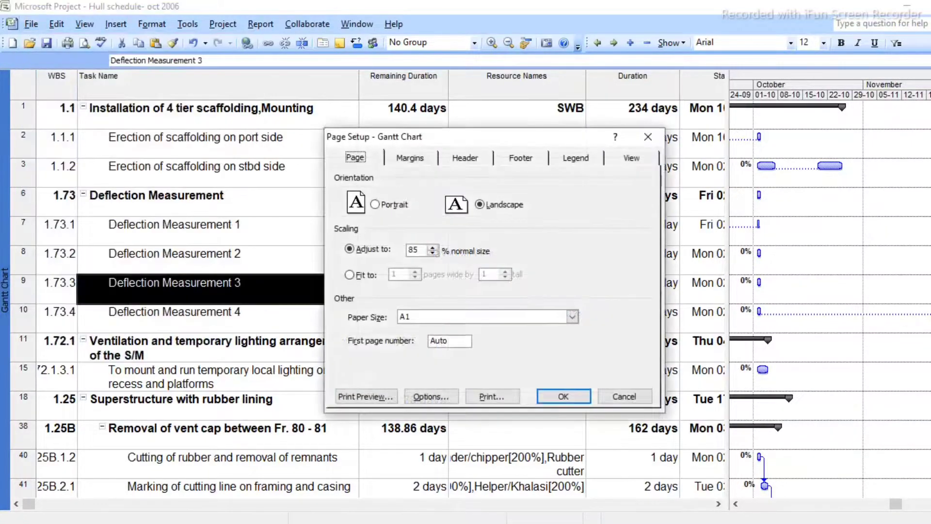
click(572, 317)
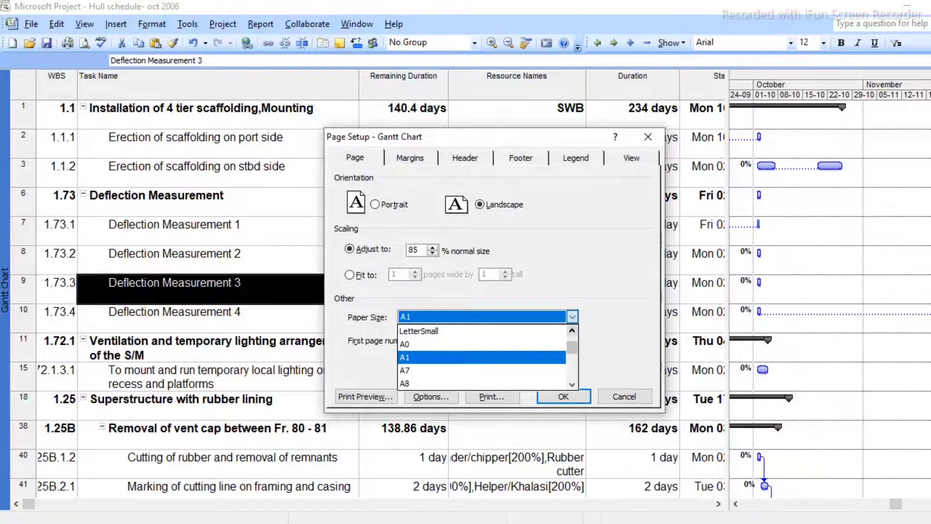
click(573, 331)
click(572, 331)
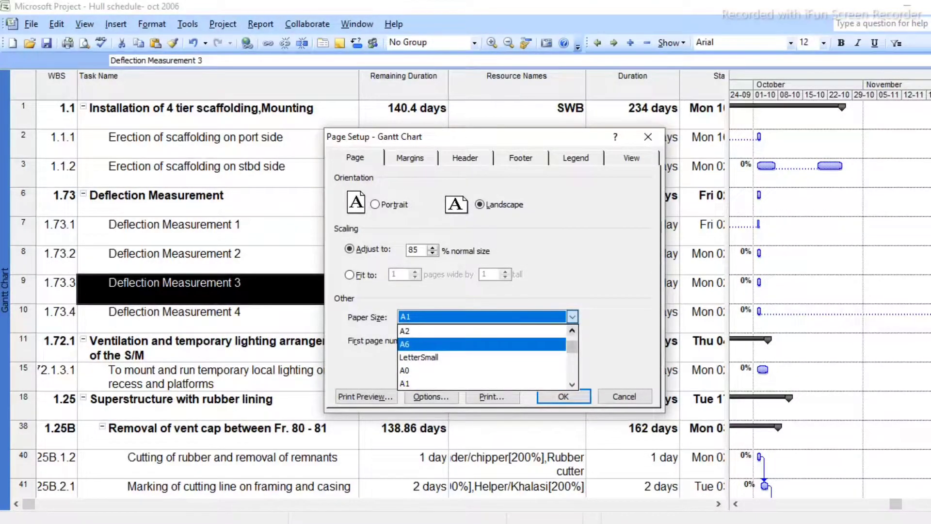
click(572, 331)
click(572, 331)
click(573, 331)
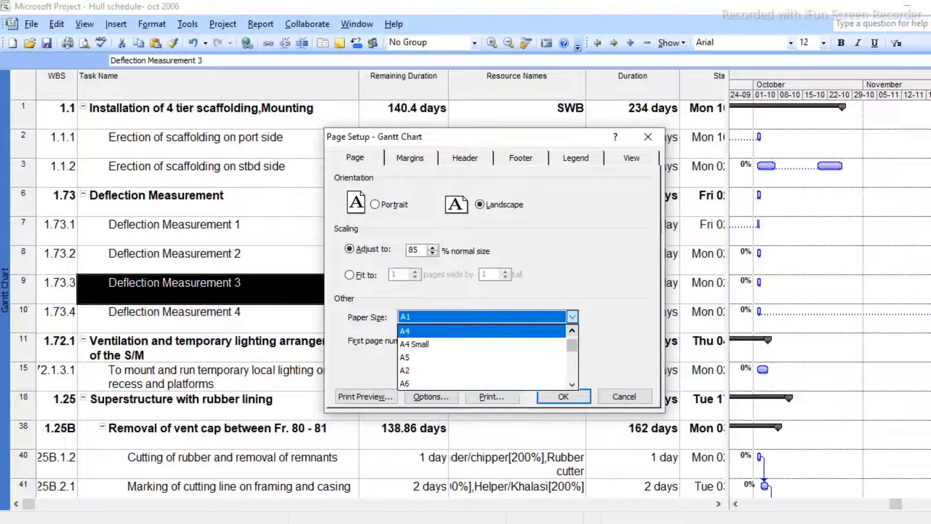
click(481, 331)
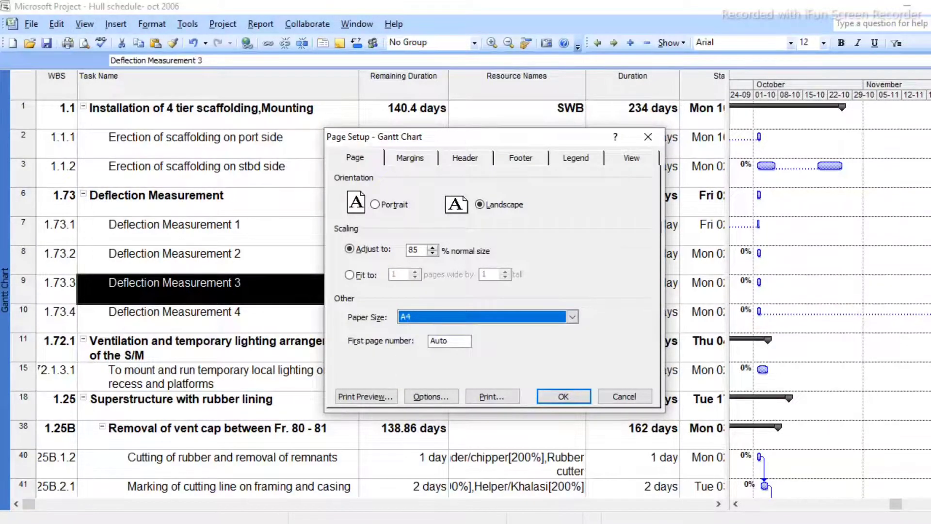
click(563, 397)
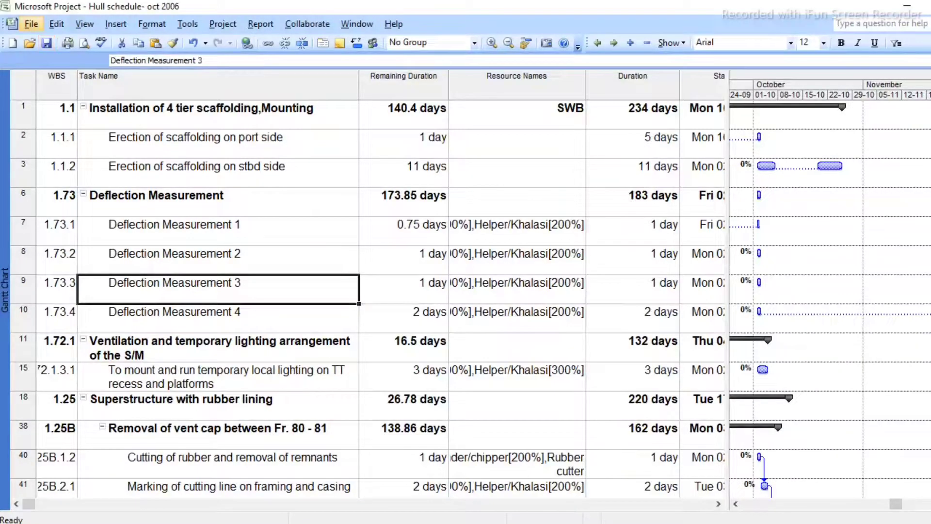
Step: Preview the A4 printout, page down through the task table to page 5, and close the preview
click(31, 23)
click(69, 194)
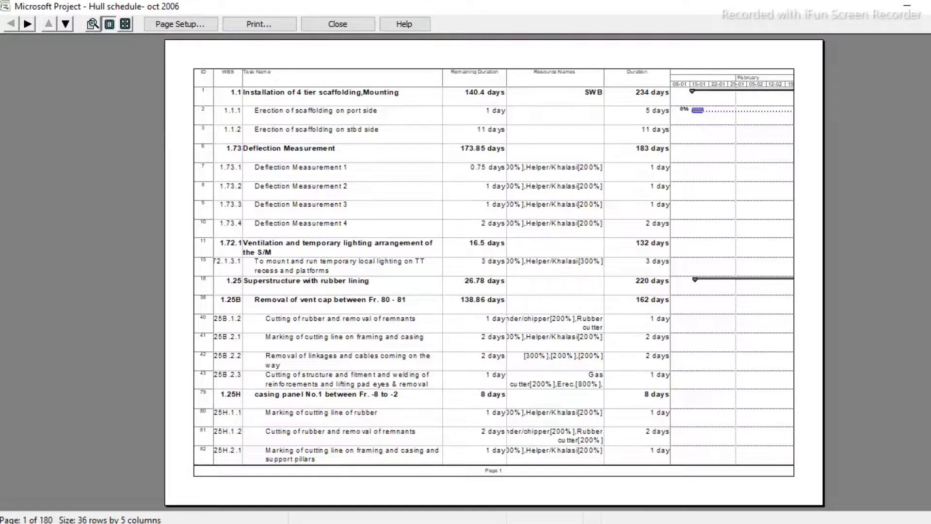
click(66, 23)
click(65, 24)
click(65, 24)
click(66, 24)
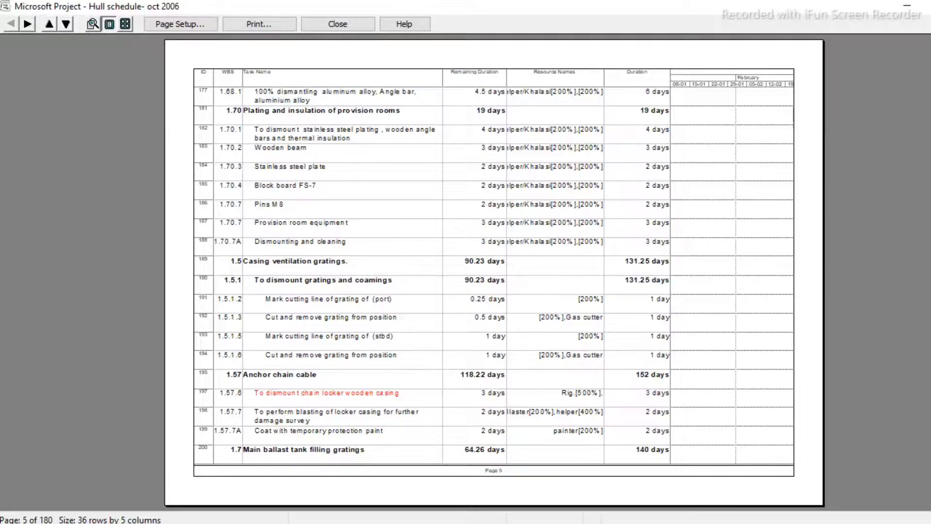
click(337, 24)
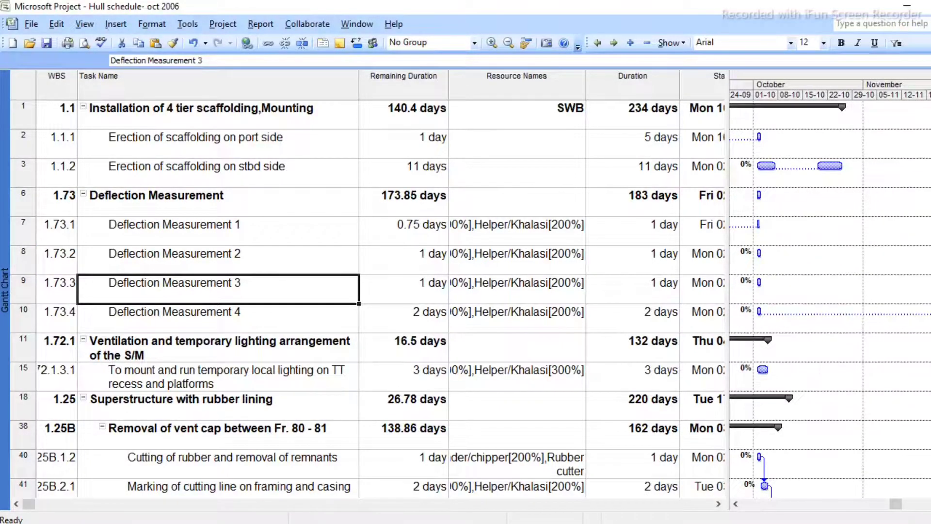
Step: Hide the Remaining Duration and Resource Names columns in the Gantt chart's task table
click(398, 82)
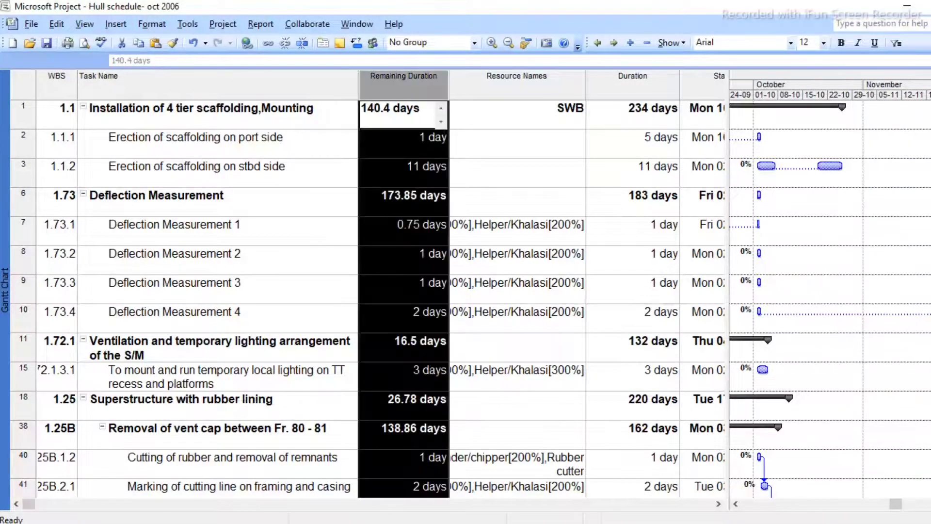
right_click(398, 82)
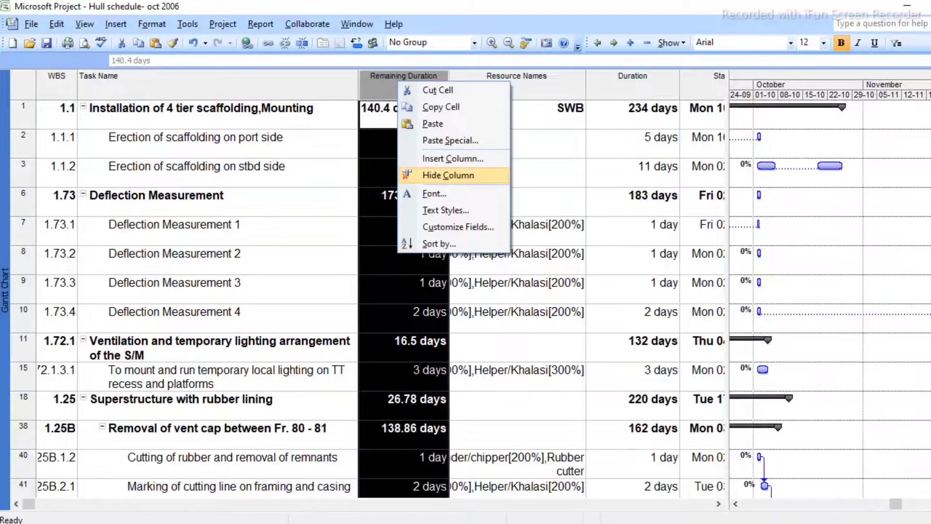
click(448, 176)
click(427, 115)
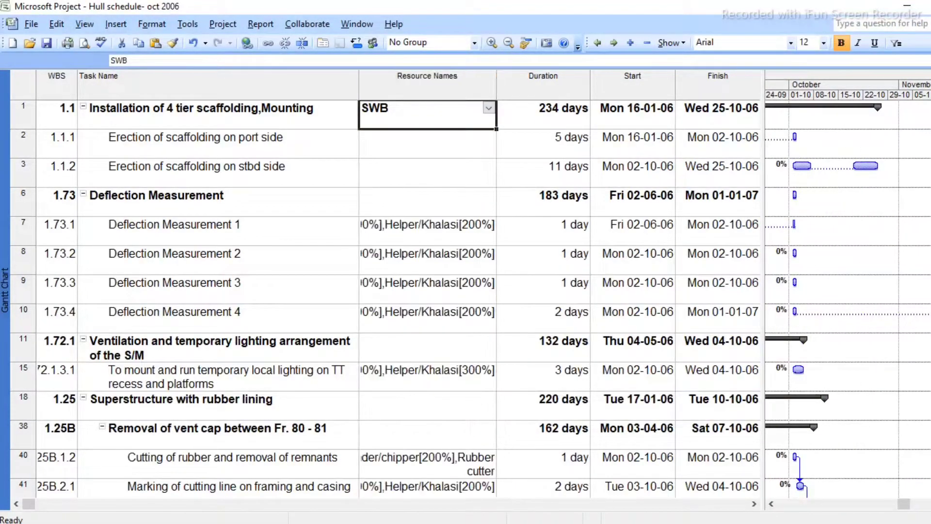
click(427, 83)
right_click(438, 87)
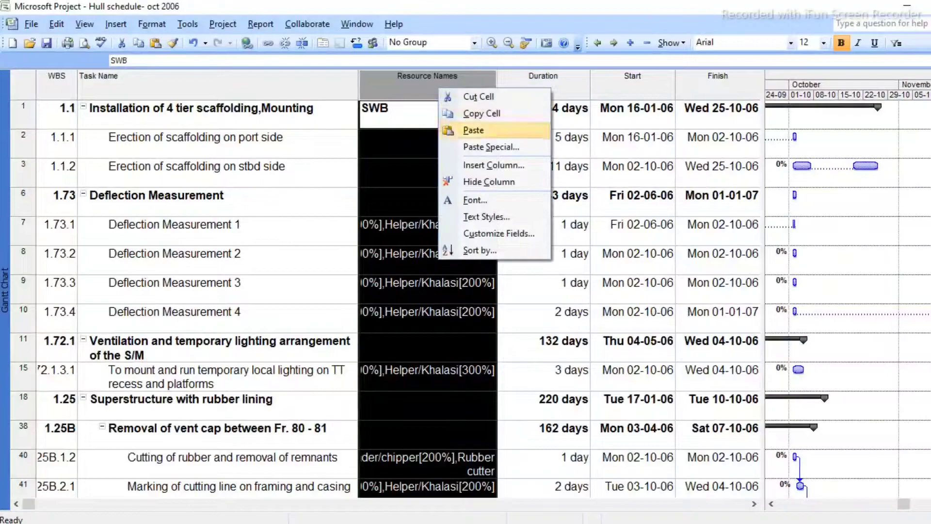
click(489, 181)
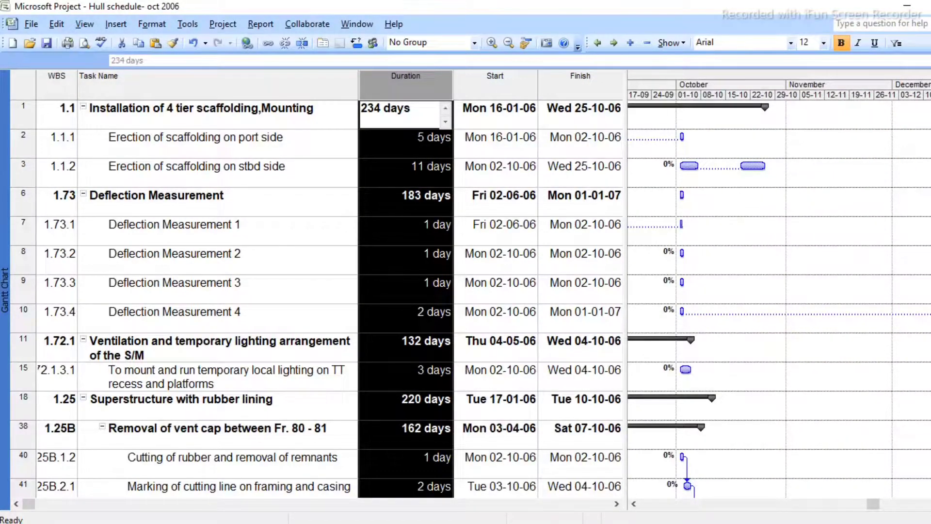
click(253, 259)
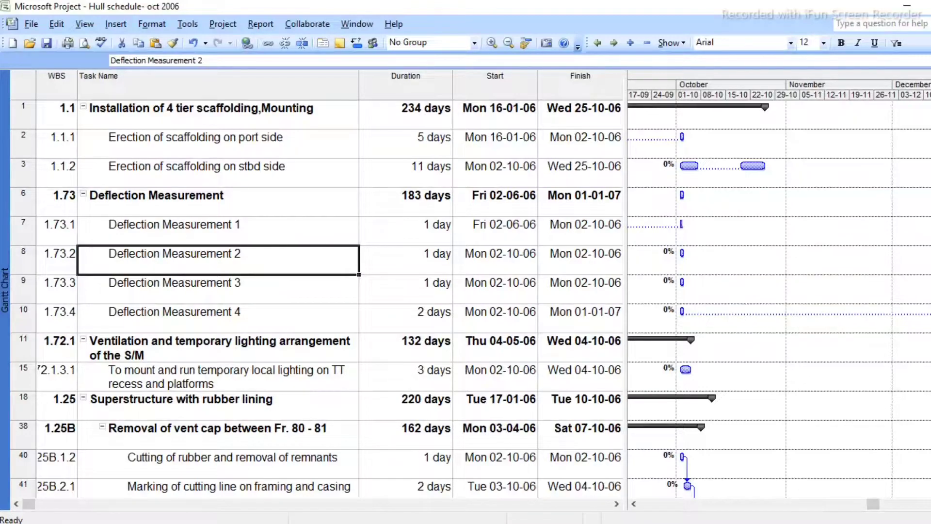
Step: Preview the printout with the reduced columns, paging down to page 5 and back up to page 1
key(alt+f)
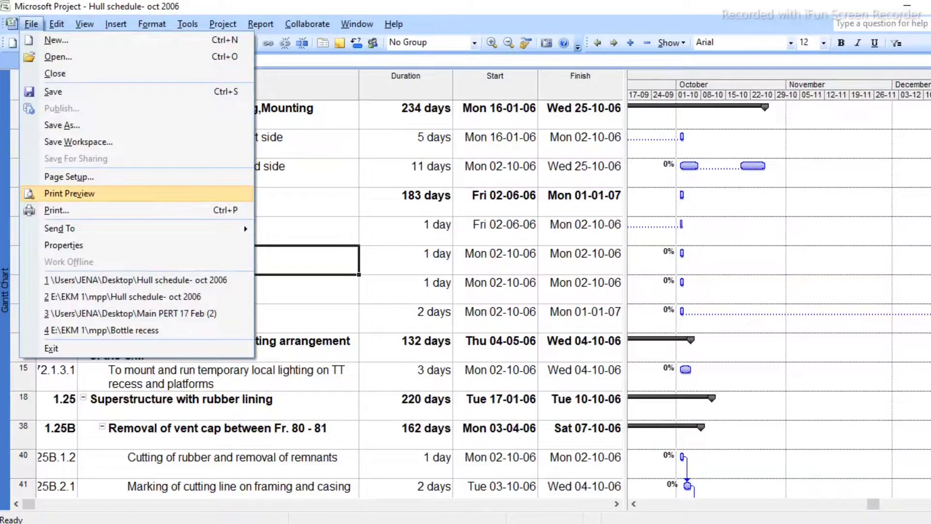
key(Escape)
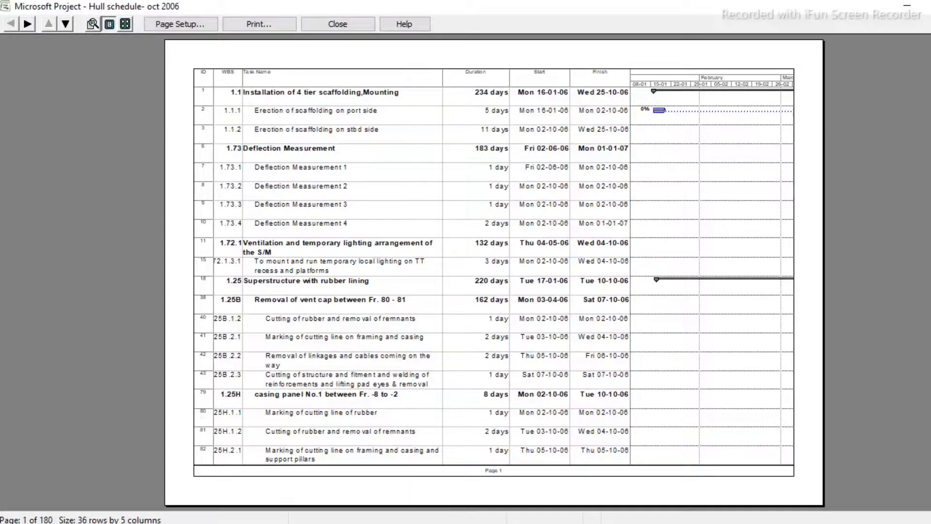
click(66, 23)
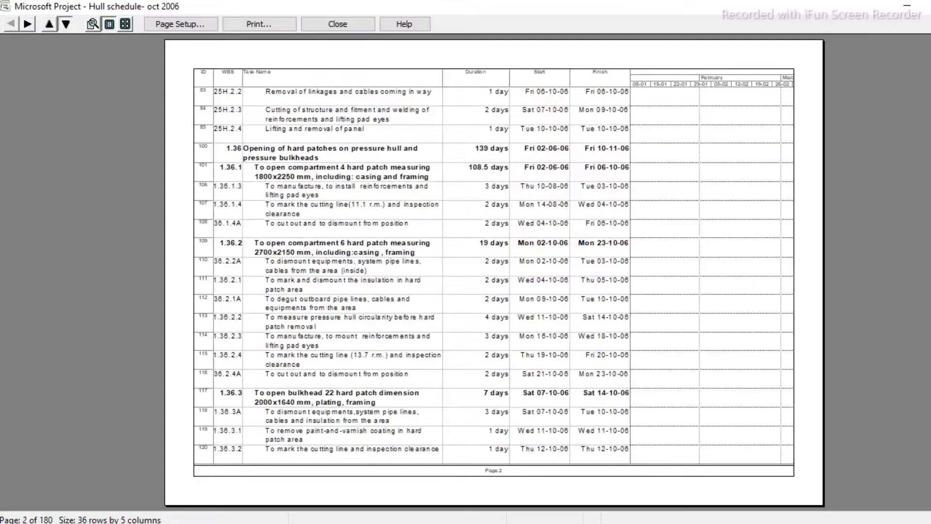
click(65, 24)
click(66, 23)
click(65, 24)
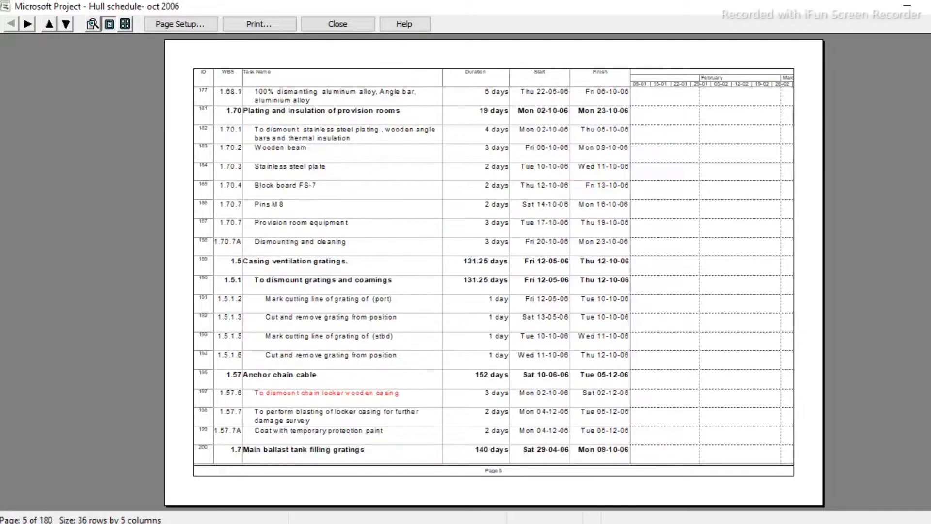
click(49, 24)
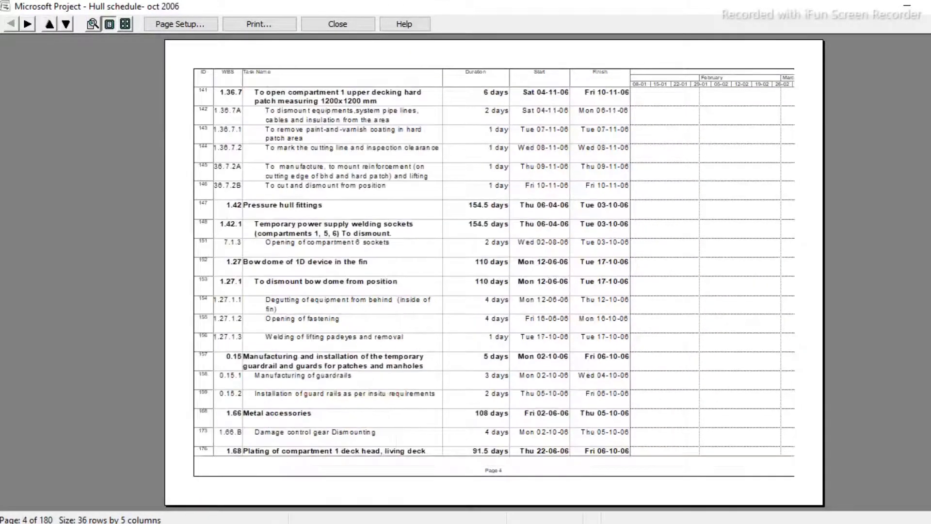
click(49, 24)
click(49, 24)
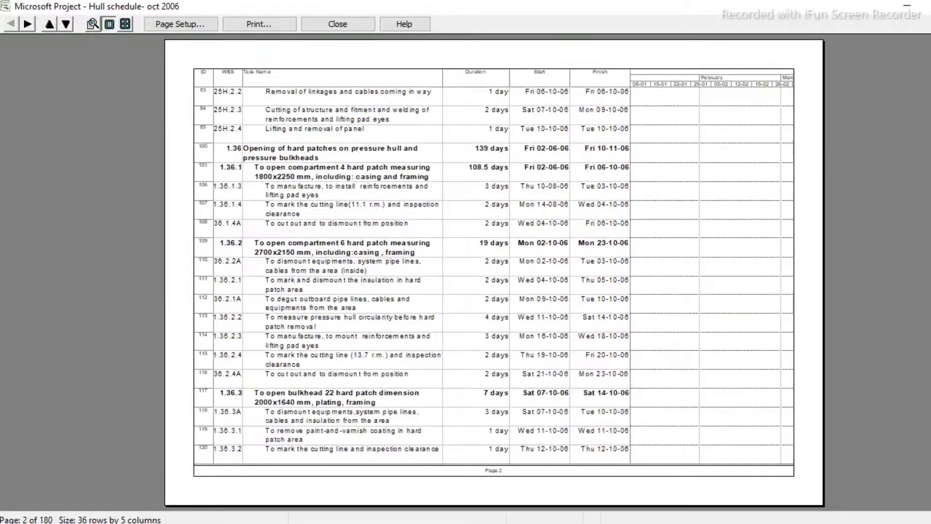
click(49, 24)
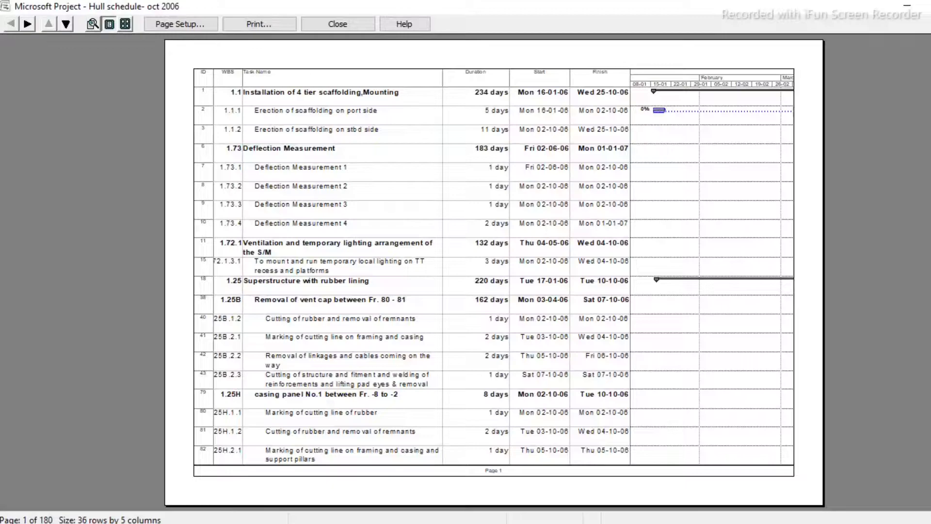
Step: Page across the print preview's timeline to the page showing the October bars of the first tasks
key(Right)
key(Right)
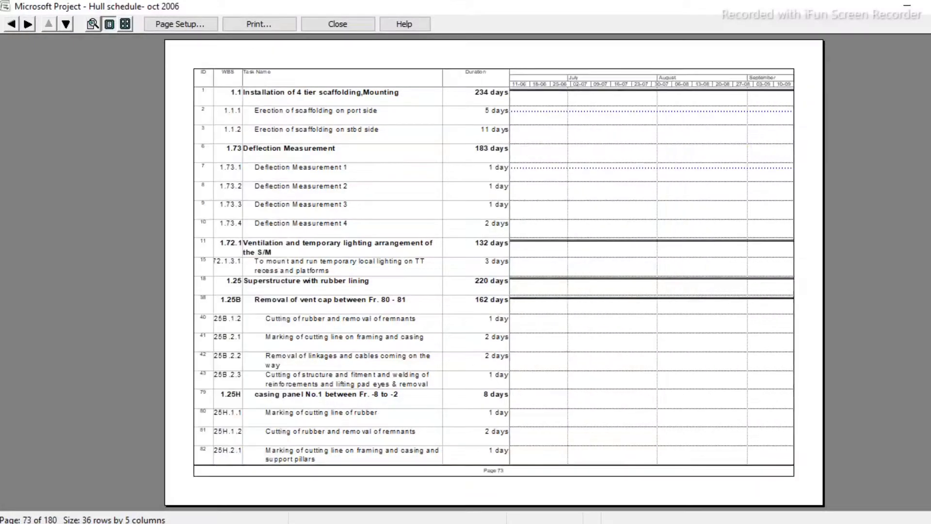
key(Right)
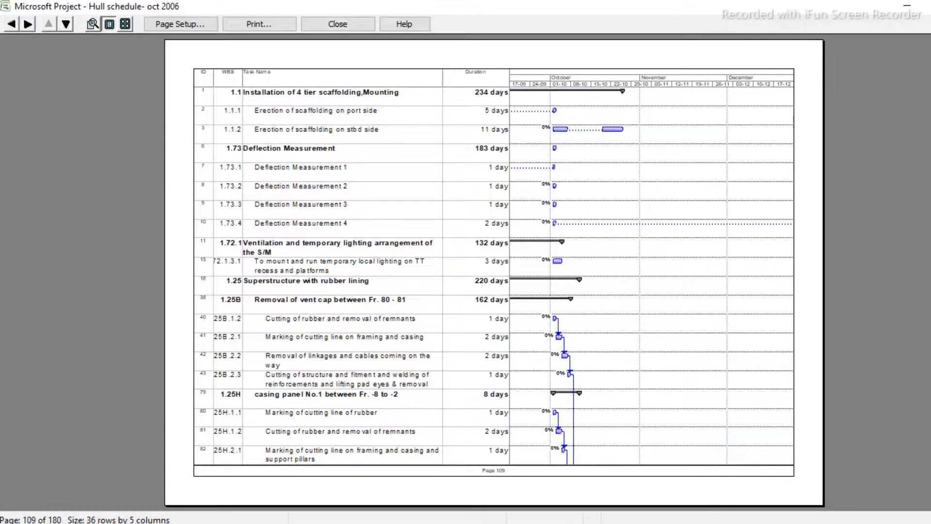
Step: Page back across the previewed timeline to page 1 and close the print preview
key(Left)
key(Left)
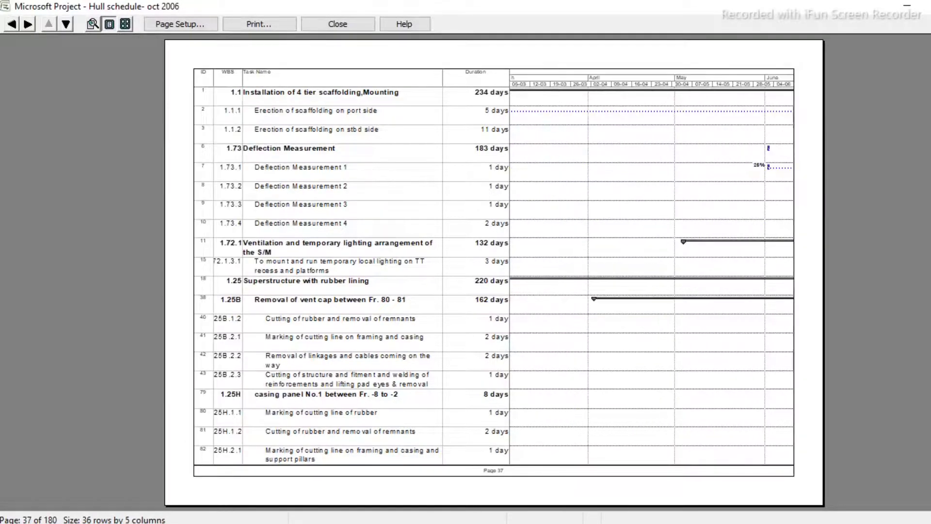
key(Left)
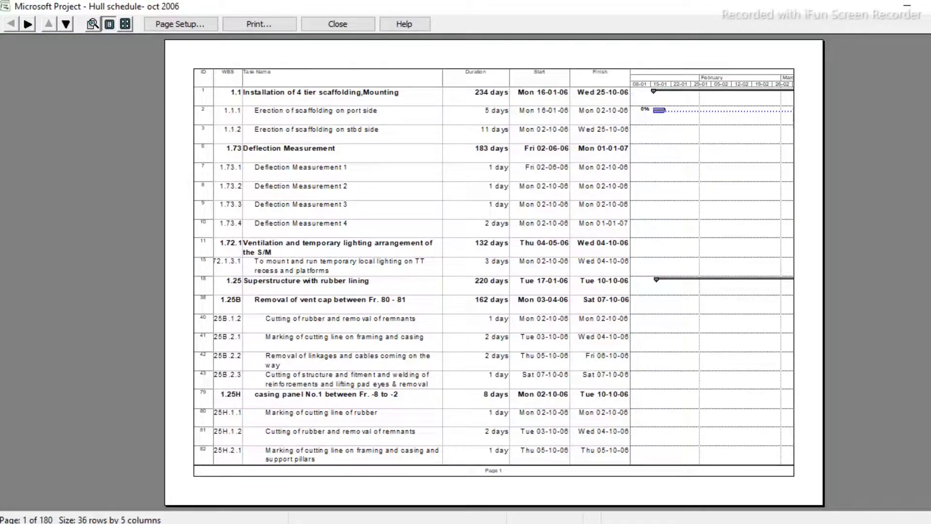
click(338, 24)
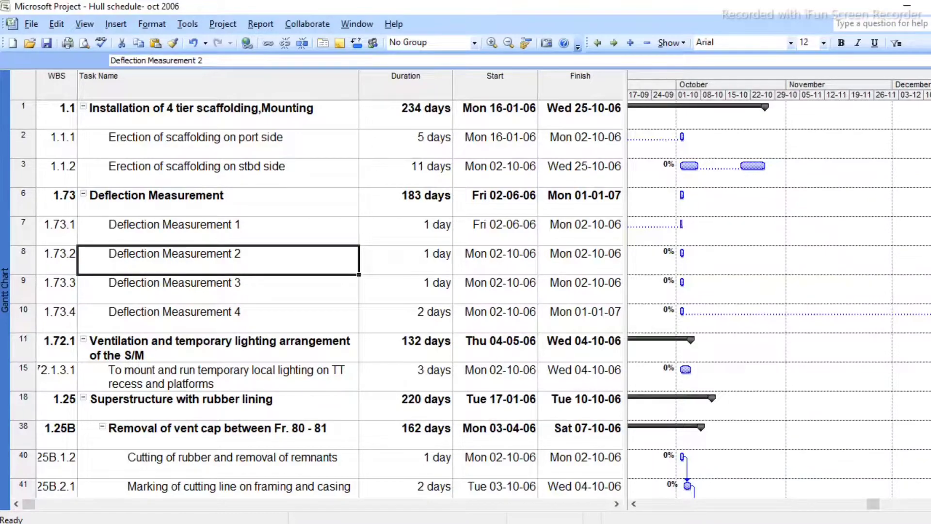
Step: Zoom the Gantt chart's timescale to show the entire project
right_click(737, 85)
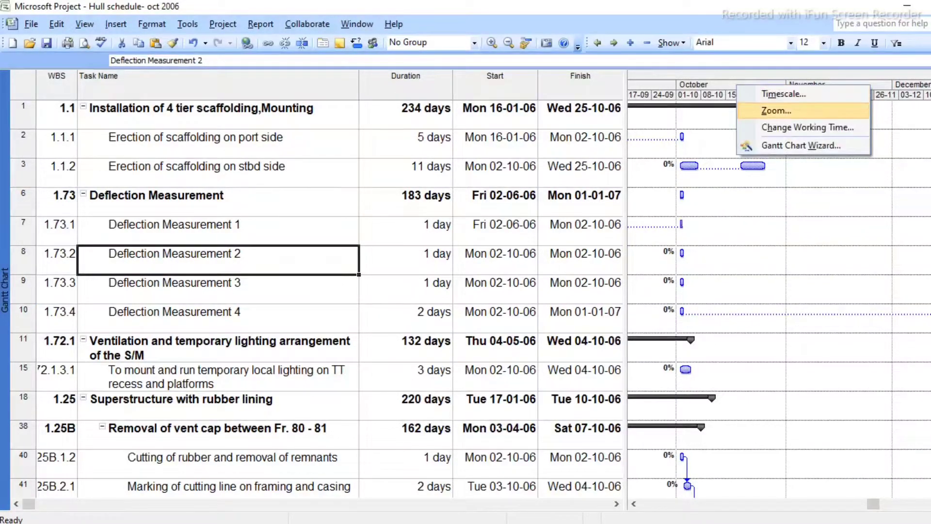
click(776, 111)
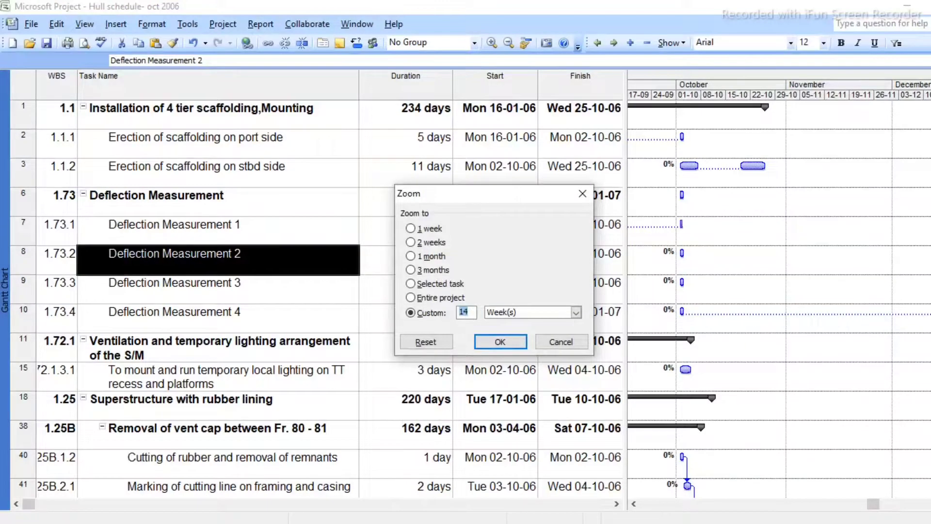
click(436, 298)
click(500, 342)
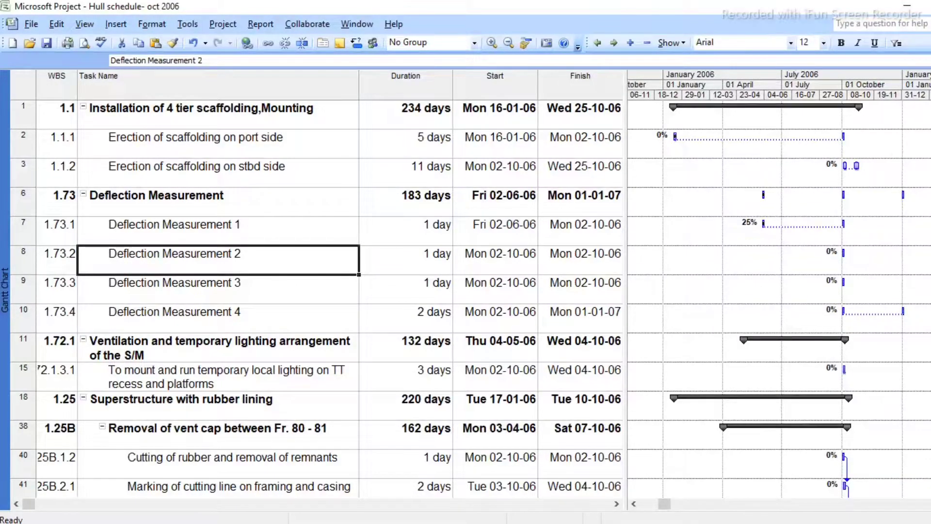
Step: Preview the printout with the timescale zoomed to the entire project, then close the preview
key(alt)
click(31, 24)
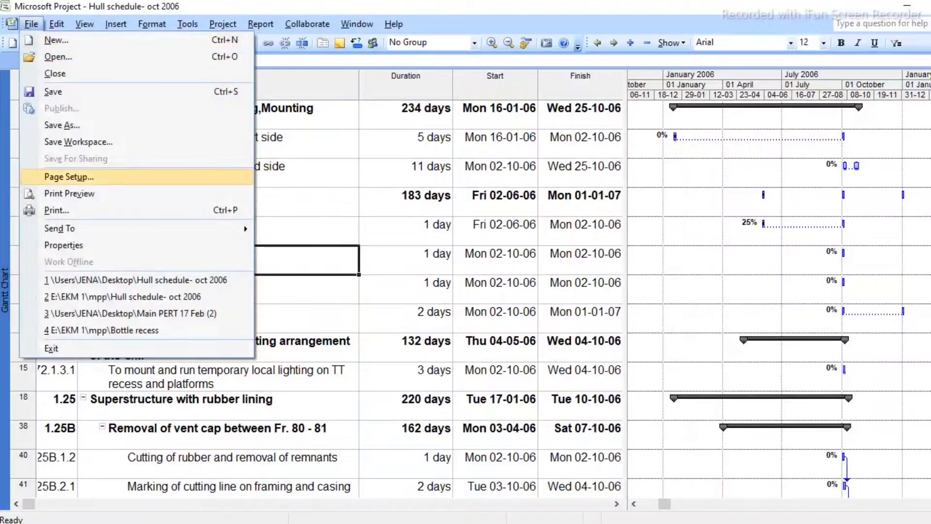
key(Return)
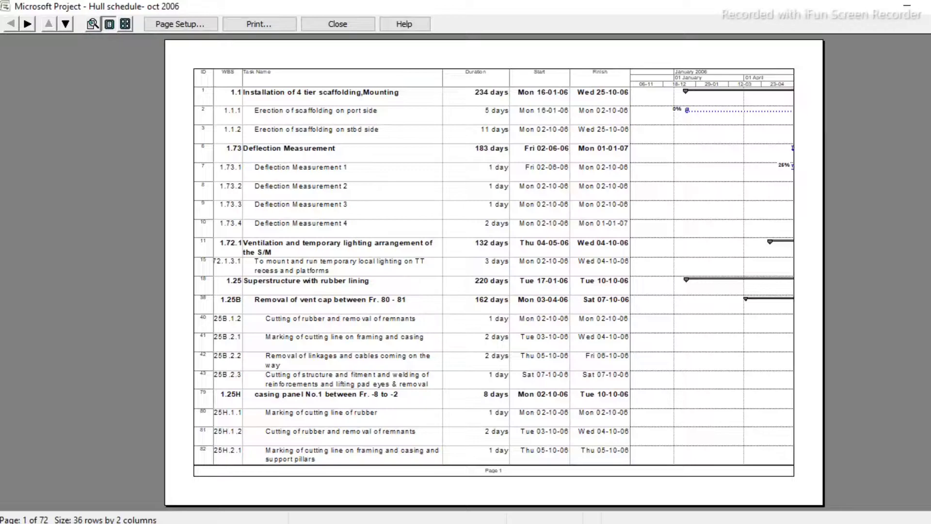
click(338, 24)
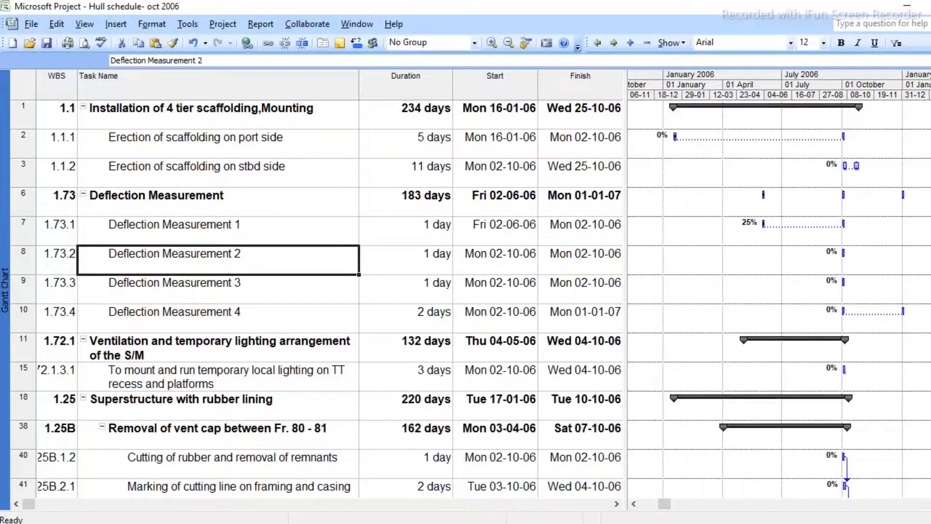
Step: Reduce the Gantt chart's timescale size to 75%
right_click(735, 77)
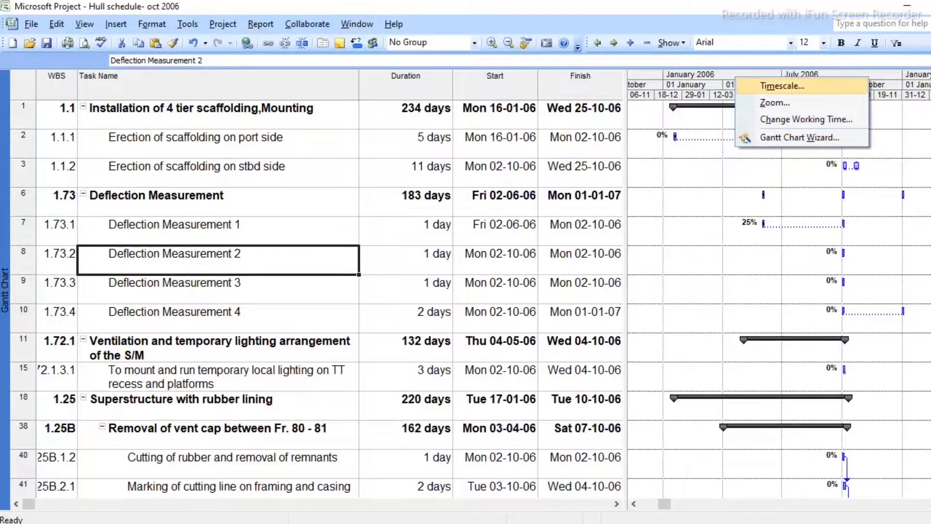
click(782, 86)
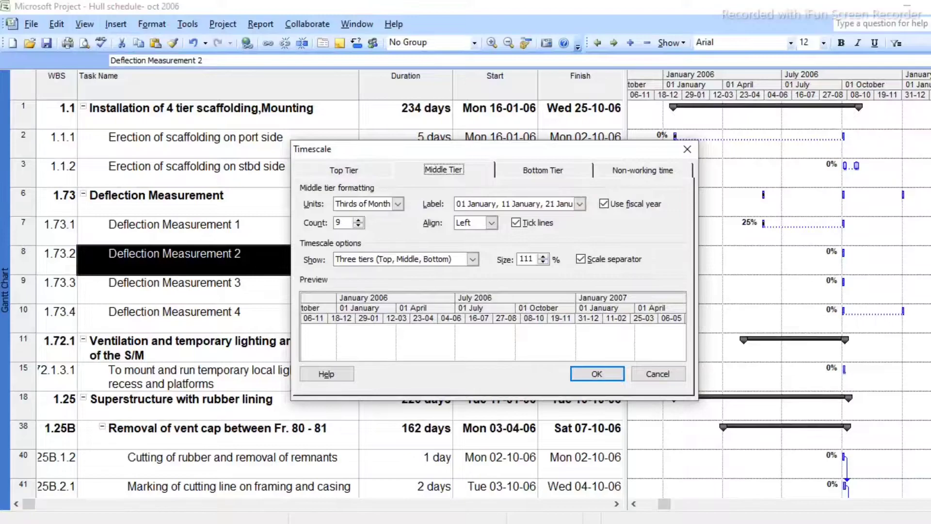
click(543, 262)
click(543, 263)
click(544, 263)
click(543, 263)
click(543, 263)
click(543, 262)
click(544, 262)
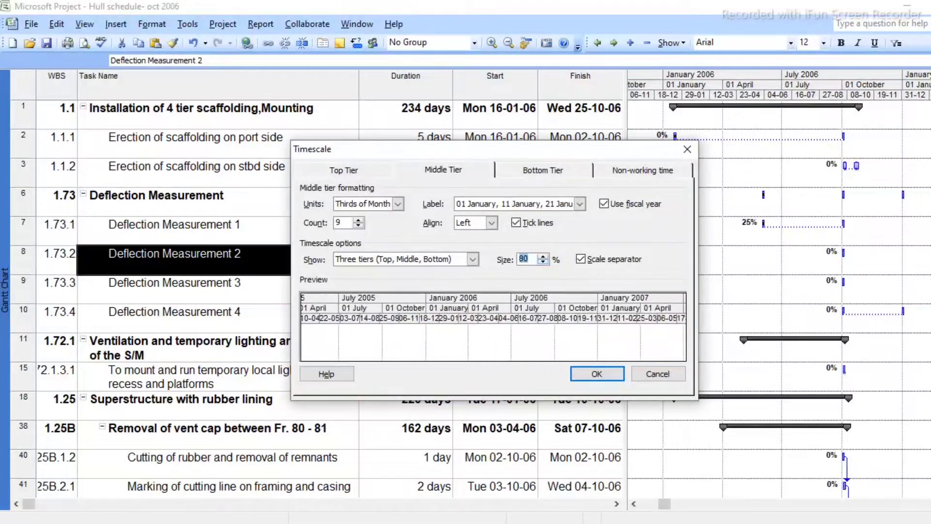
click(544, 263)
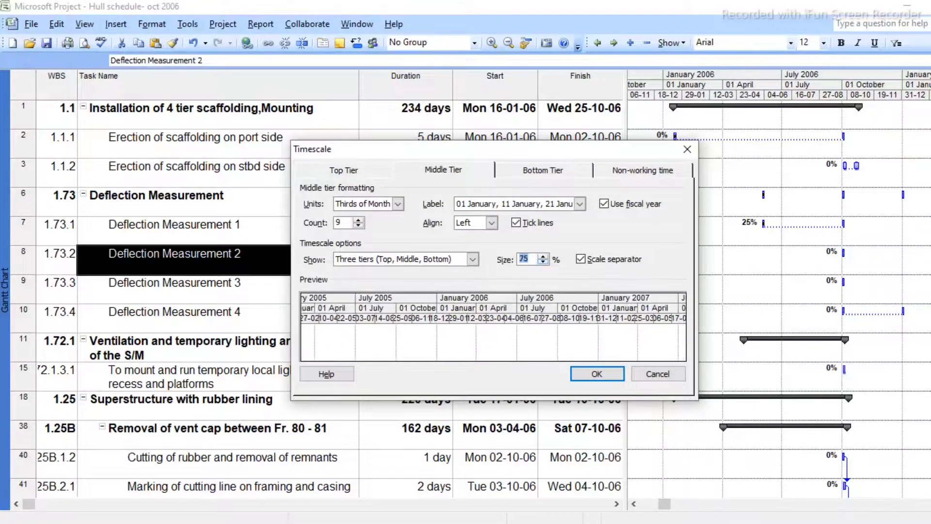
click(597, 375)
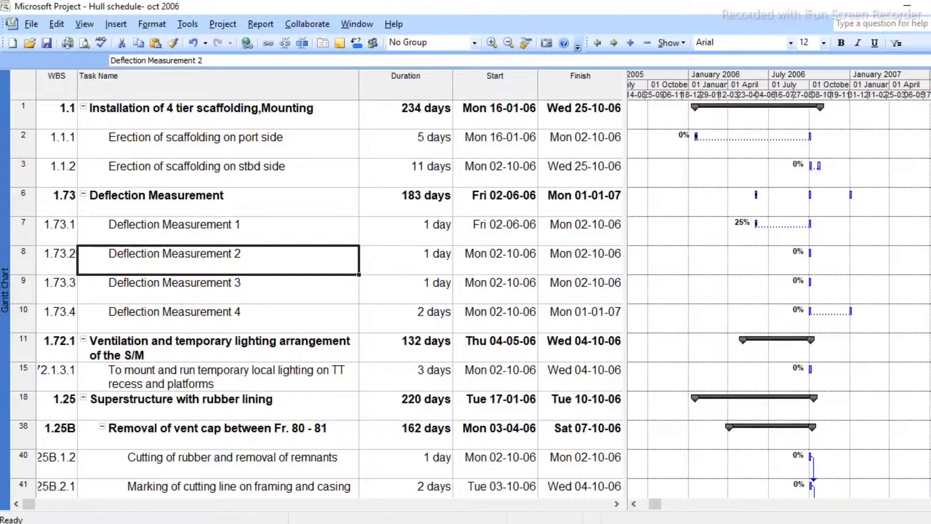
Step: Check the print preview of the Gantt chart at the 75% timescale size and close it
click(31, 24)
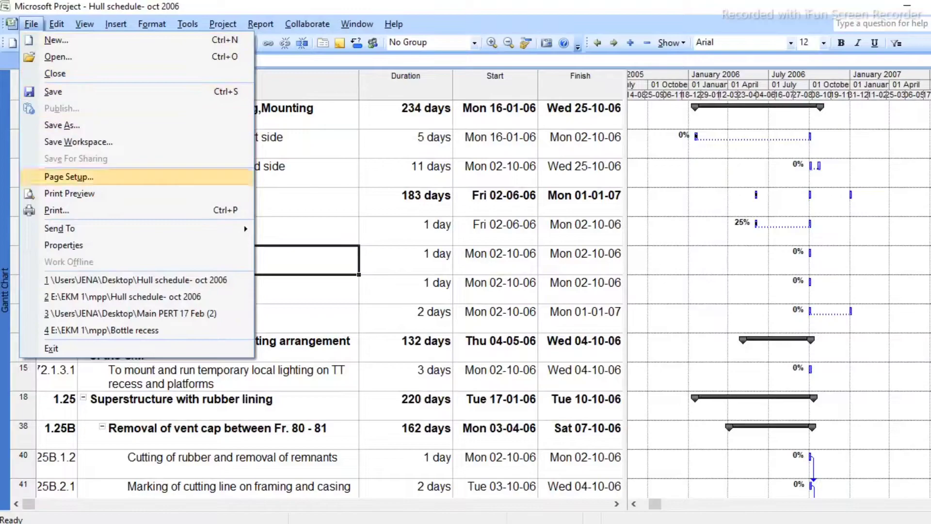
click(70, 193)
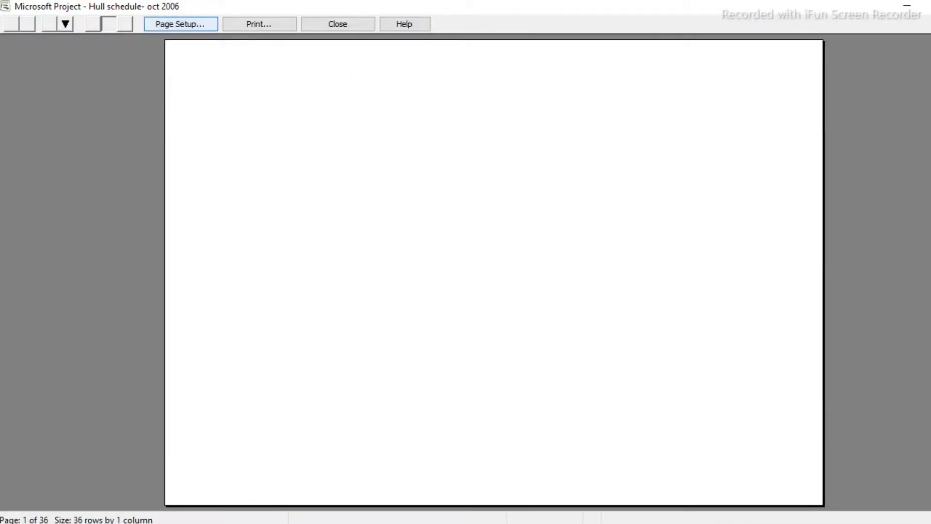
click(338, 24)
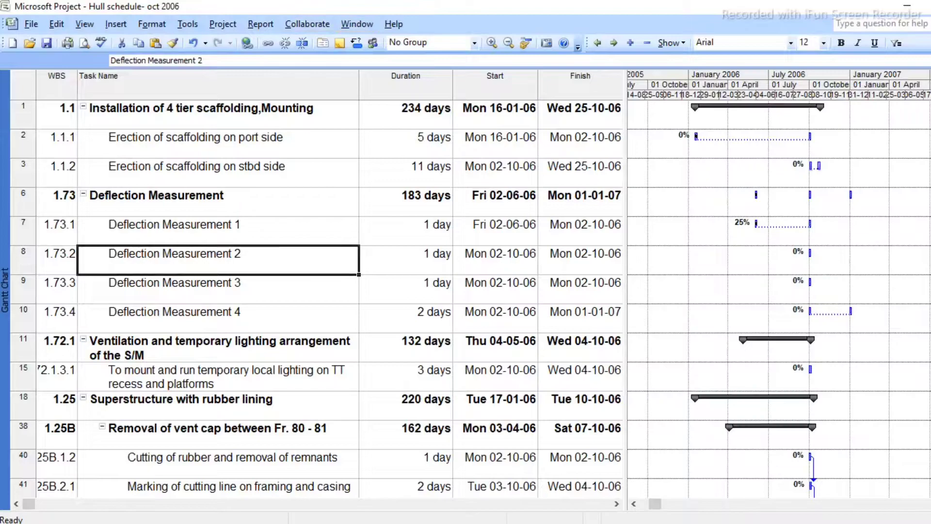
Step: Reduce the Gantt chart's timescale size further to 60%
right_click(707, 84)
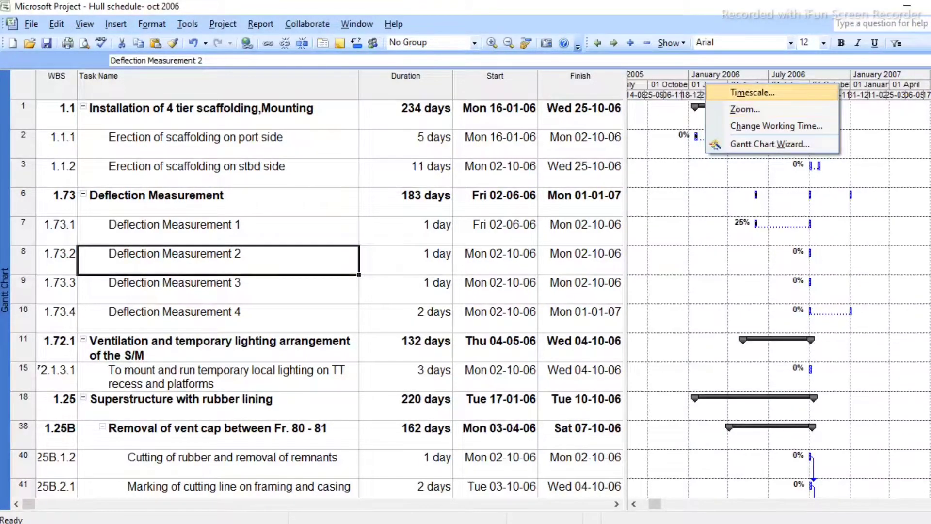
click(753, 92)
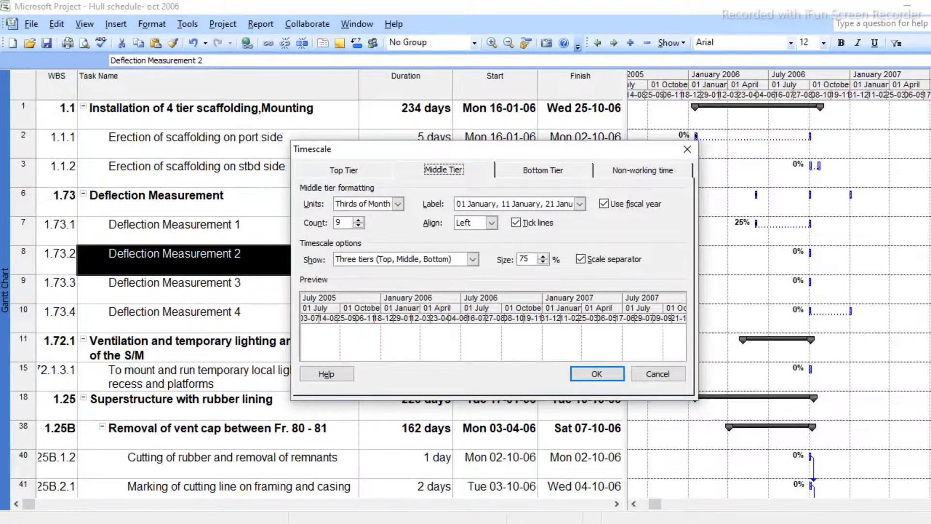
click(543, 263)
click(543, 263)
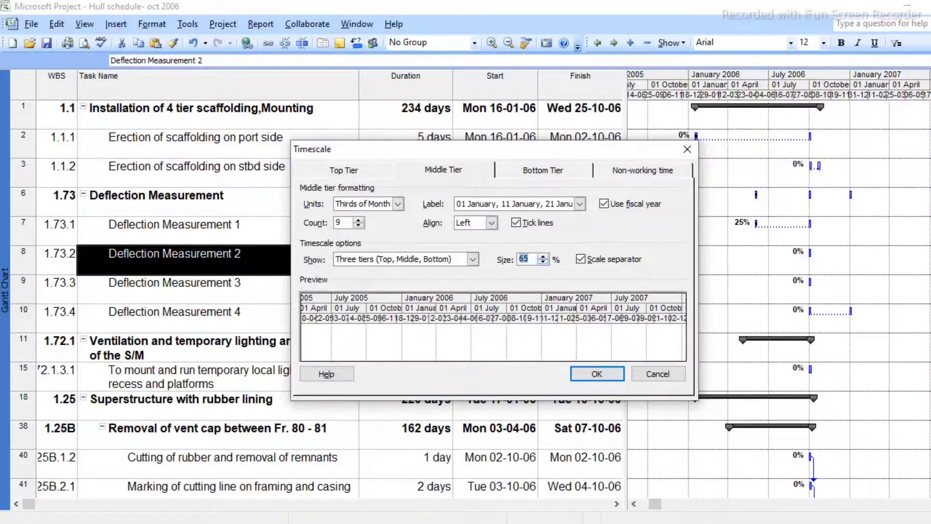
click(543, 262)
click(598, 374)
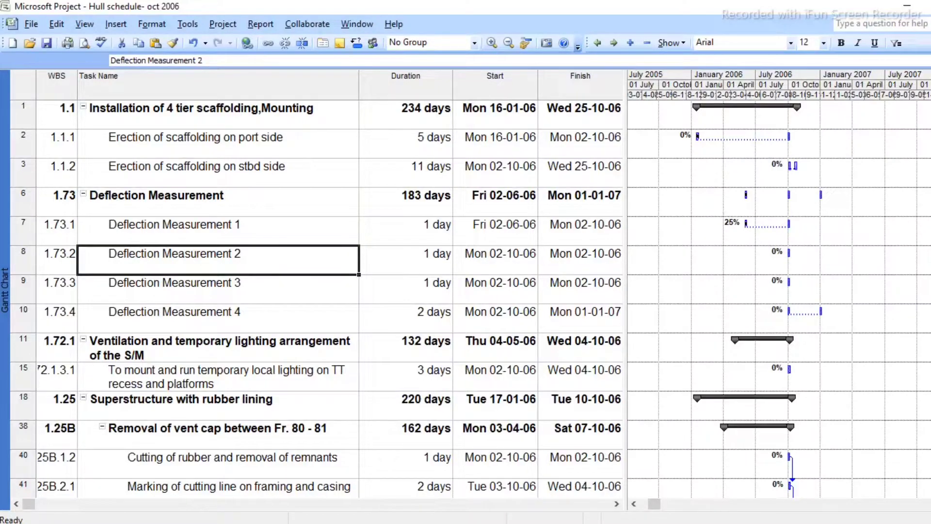
Step: Try to preview the printout at the 60% timescale size and dismiss the messages
click(31, 23)
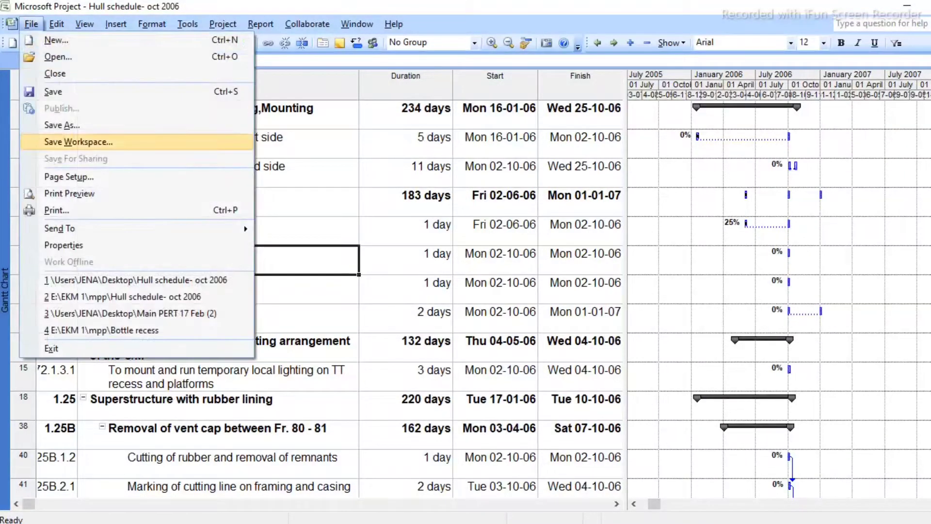
click(69, 193)
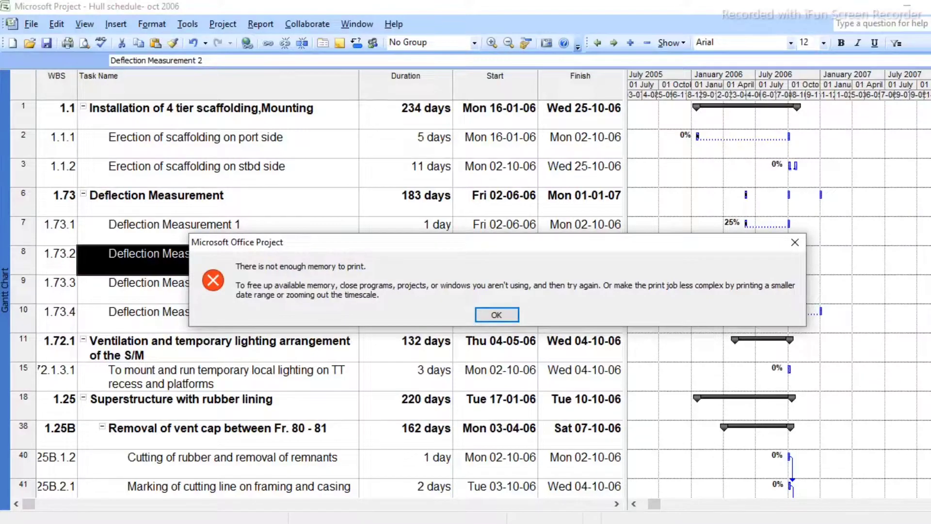
key(Return)
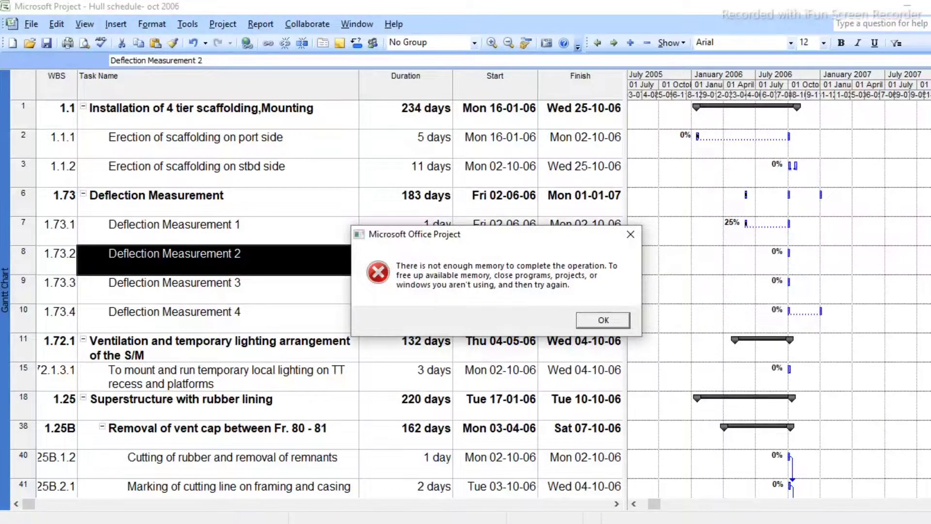
key(Return)
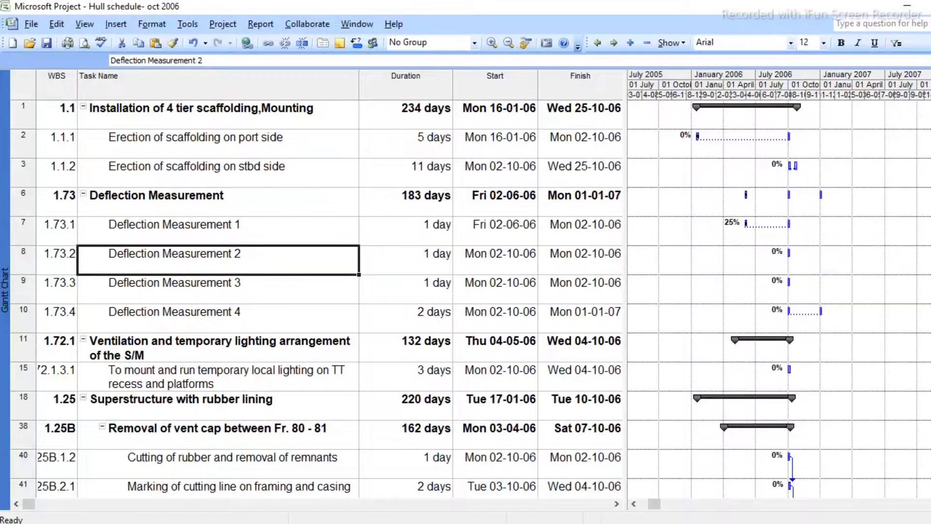
Step: Exit Microsoft Project with the schedule's changes saved and reopen the Hull schedule- oct 2006 file from the desktop
key(alt+F4)
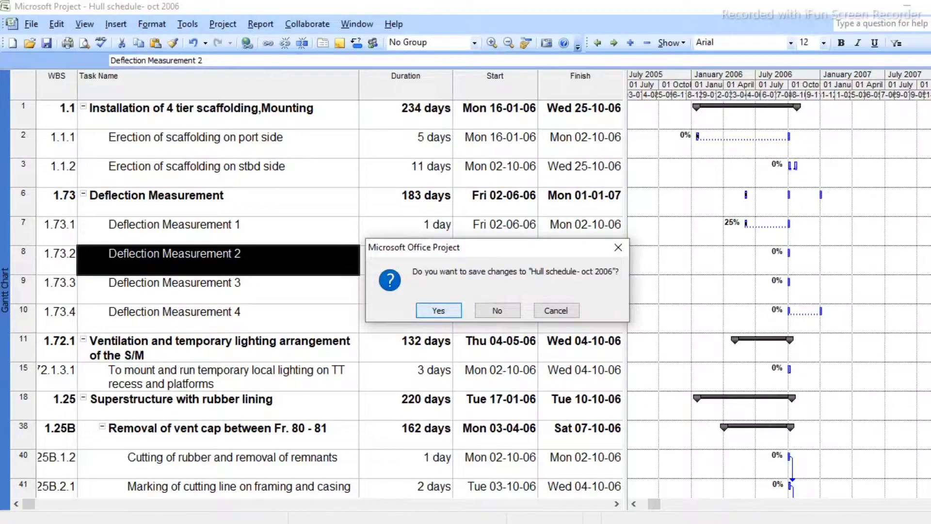
key(Return)
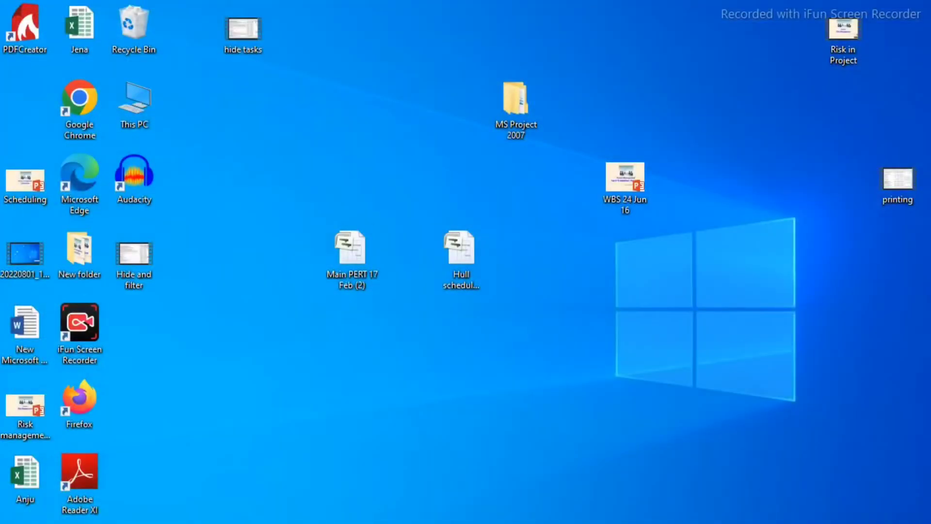
double_click(461, 255)
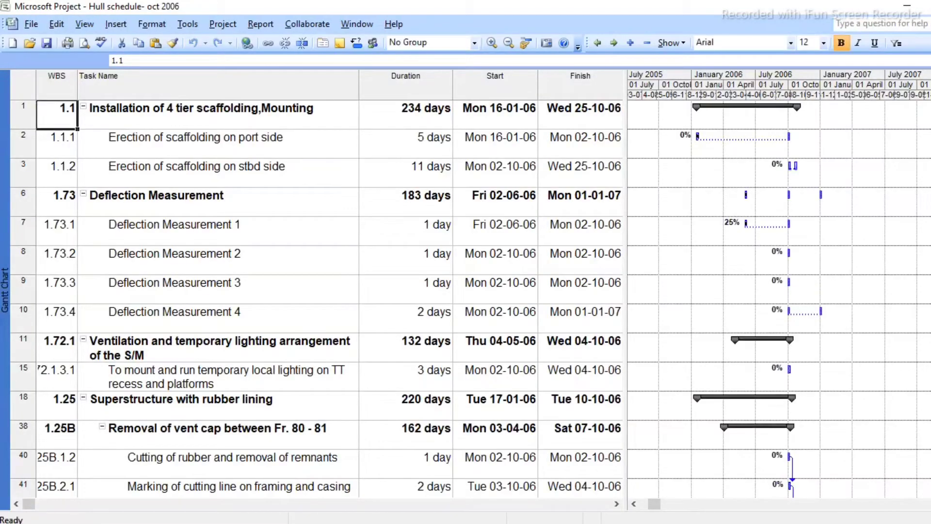
Step: Preview the reopened schedule's printout and page down through the task table to the last page, page 36
click(31, 24)
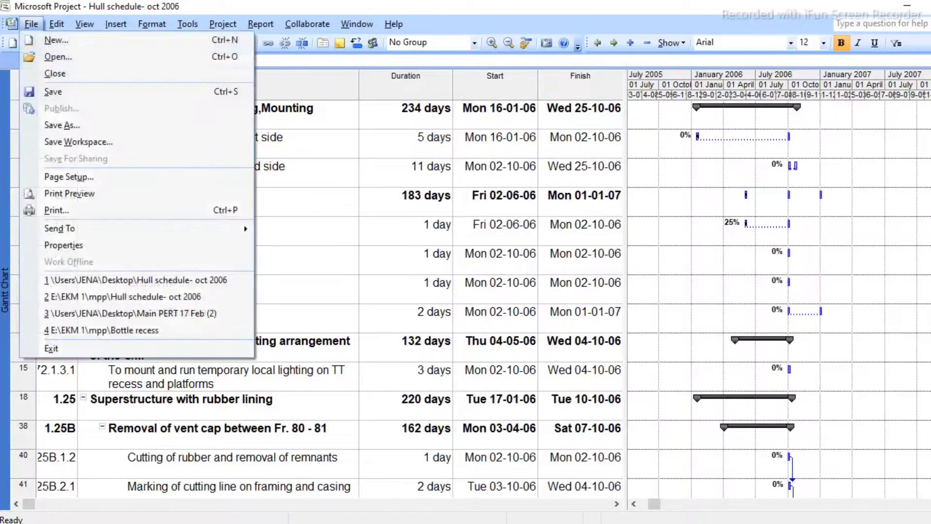
click(69, 193)
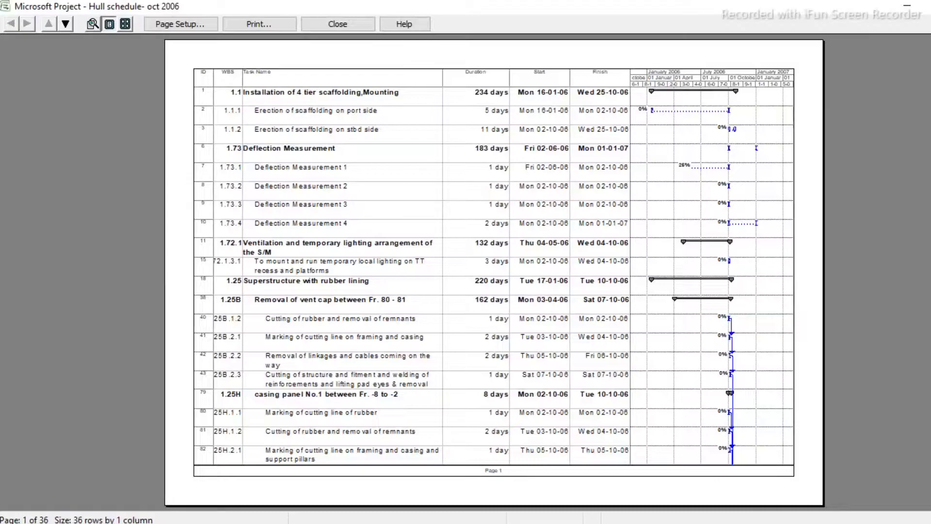
click(66, 25)
click(66, 24)
click(65, 24)
click(66, 24)
click(65, 24)
click(65, 24)
click(66, 24)
click(65, 24)
click(65, 24)
click(65, 25)
click(65, 25)
click(65, 24)
click(65, 24)
click(66, 25)
click(65, 25)
click(66, 24)
click(66, 25)
click(66, 24)
click(65, 25)
click(66, 25)
click(65, 25)
click(65, 24)
click(65, 25)
click(65, 25)
click(66, 24)
click(66, 24)
click(65, 24)
click(66, 24)
click(66, 24)
click(65, 25)
click(66, 24)
click(66, 24)
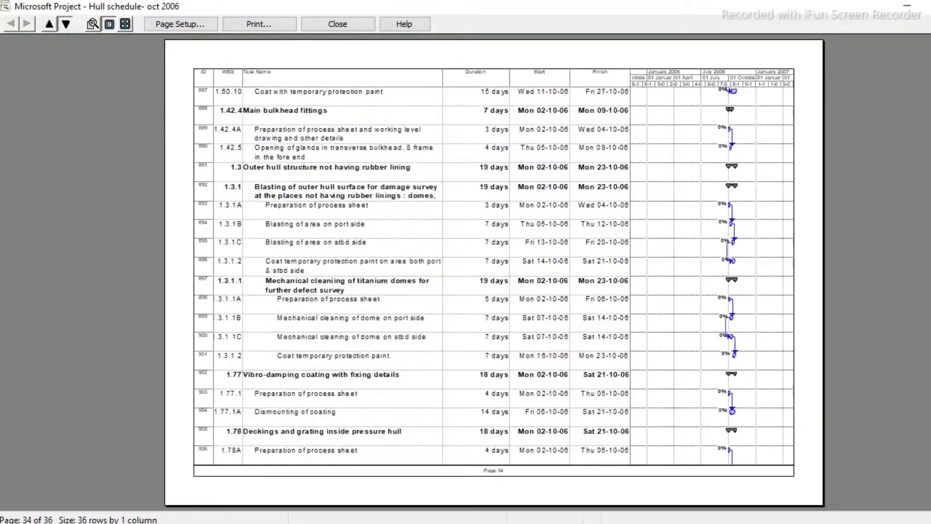
click(65, 25)
click(65, 24)
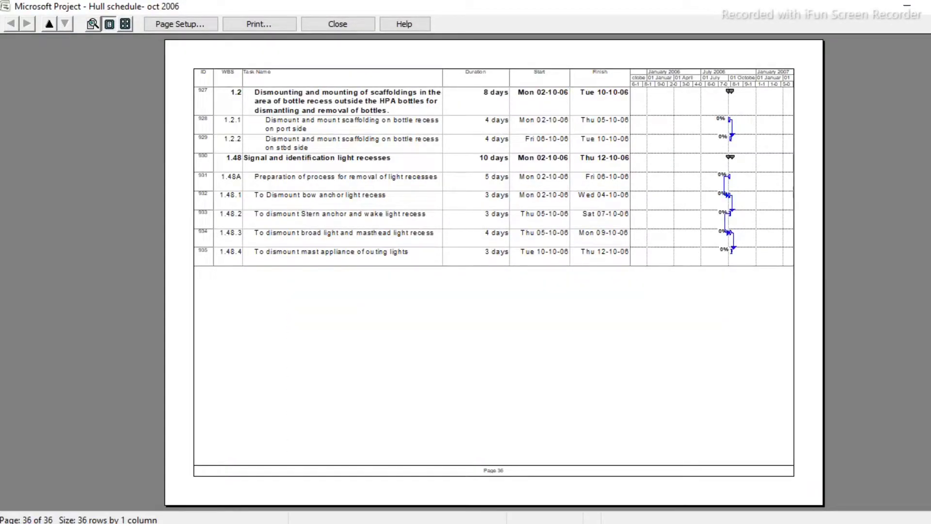
Step: Return through the print preview from page 36 to page 1
scroll(494, 273, up, 10)
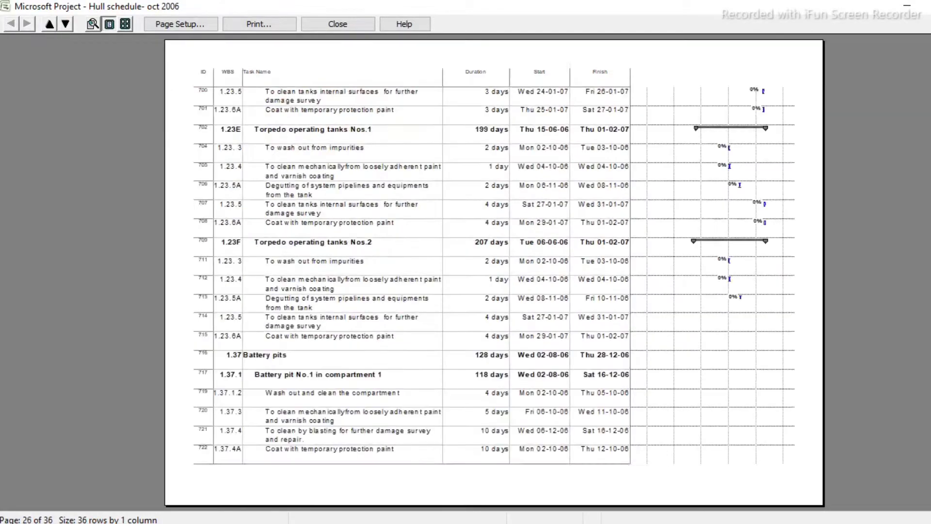
scroll(493, 272, up, 10)
scroll(494, 272, up, 8)
scroll(494, 273, up, 6)
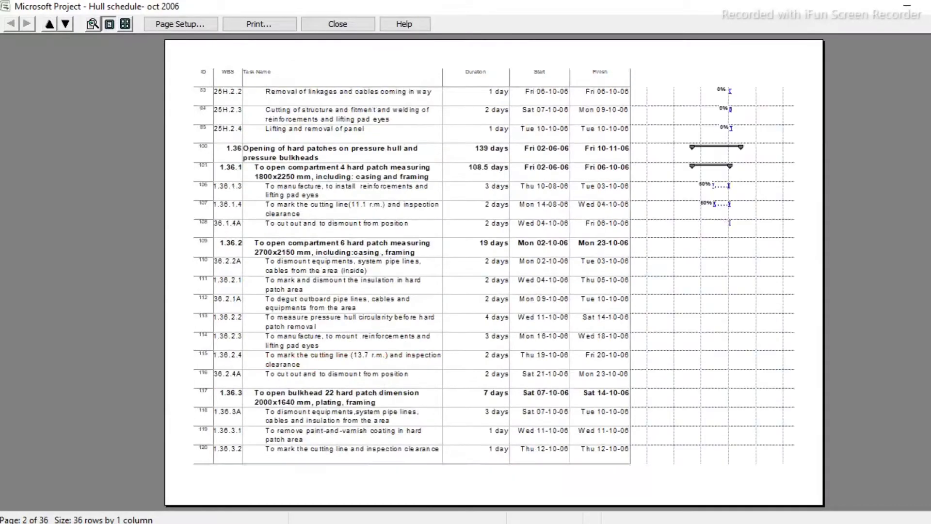
scroll(494, 272, up, 1)
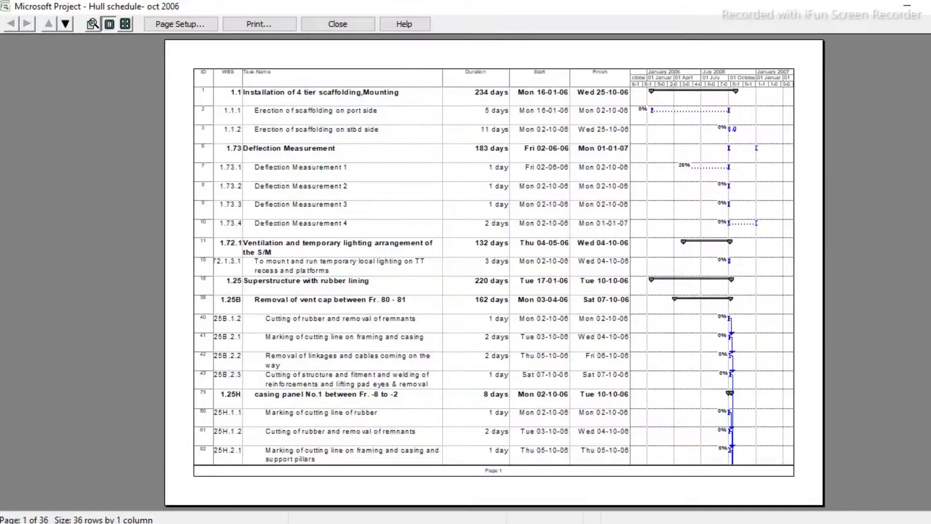